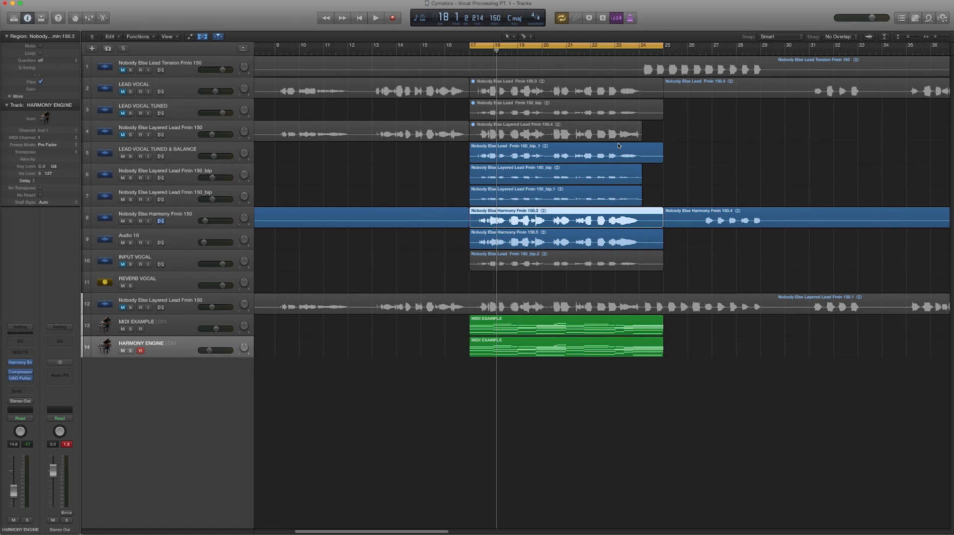
Play back the cycled section from bar 17 with all the active vocal layers
{"action": "left_click", "coordinate": [588, 154]}
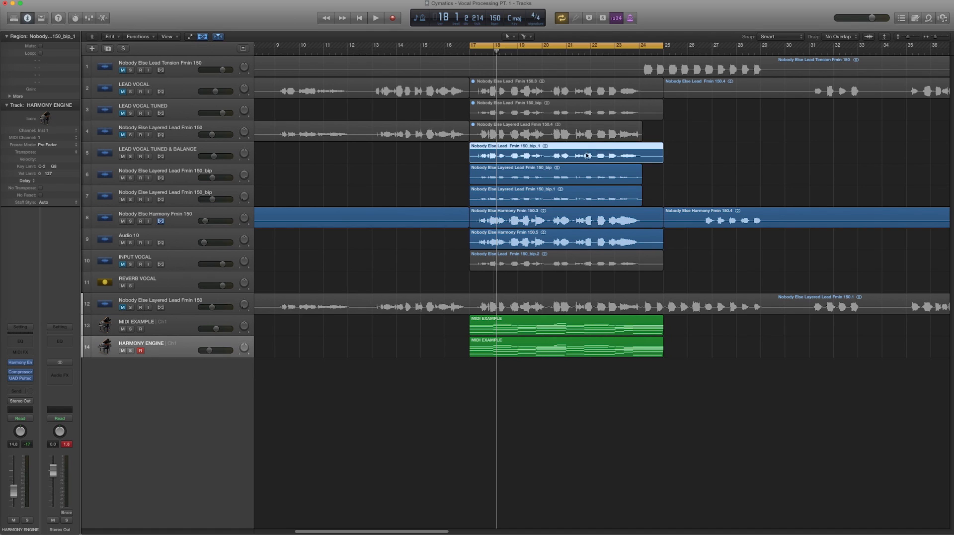
{"action": "left_click", "coordinate": [581, 177]}
{"action": "left_click", "coordinate": [575, 199]}
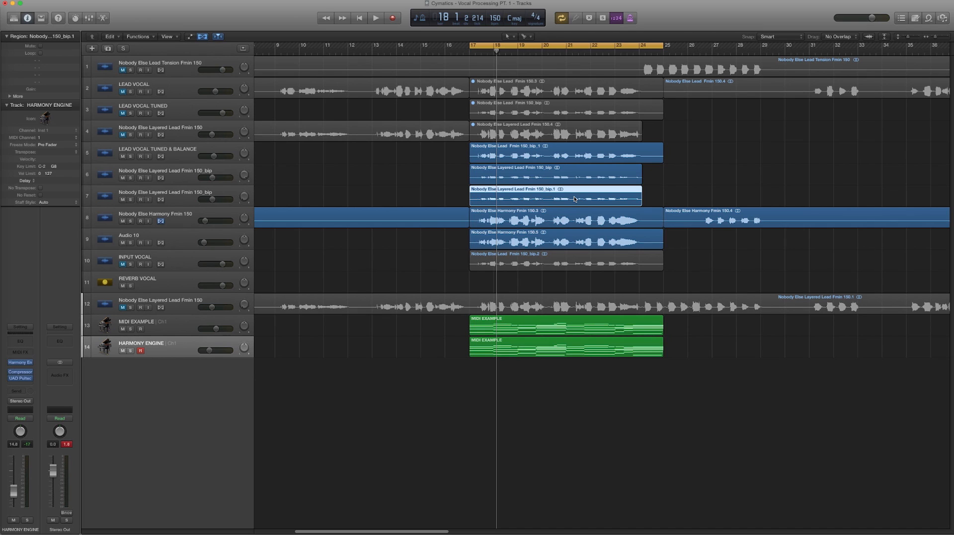
{"action": "left_click", "coordinate": [427, 182]}
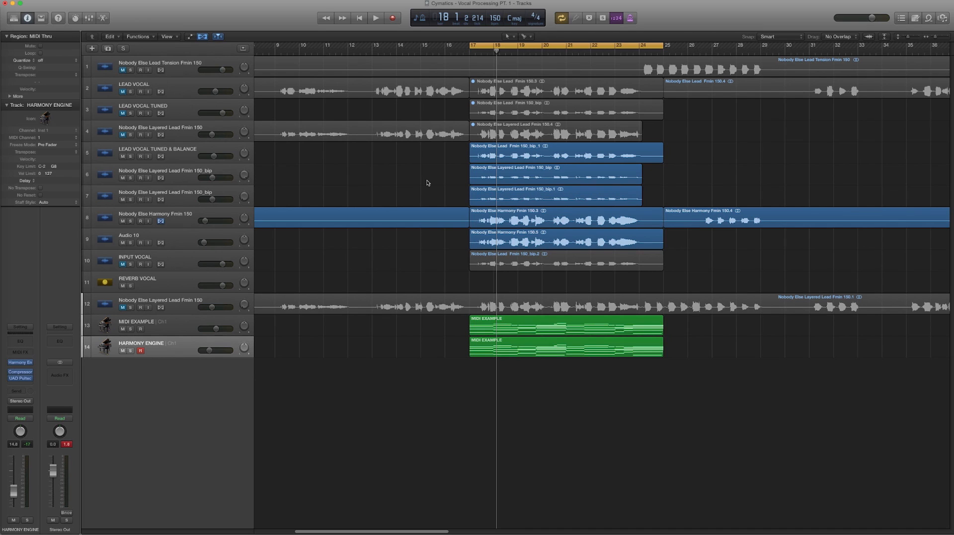
{"action": "key", "text": "space"}
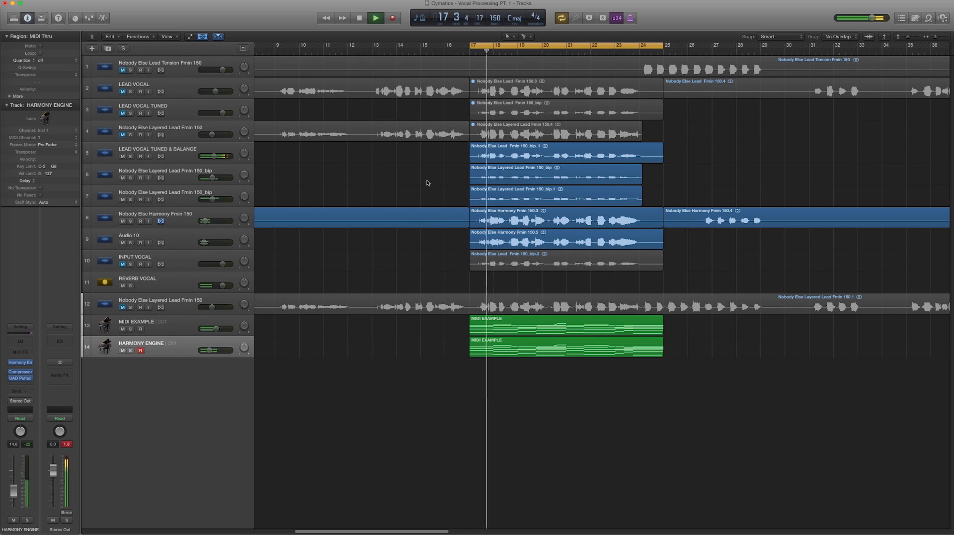
View the LEAD VOCAL TUNED & BALANCE track's channel strip in the mixer during playback, and close the mixer
{"action": "left_click", "coordinate": [164, 153]}
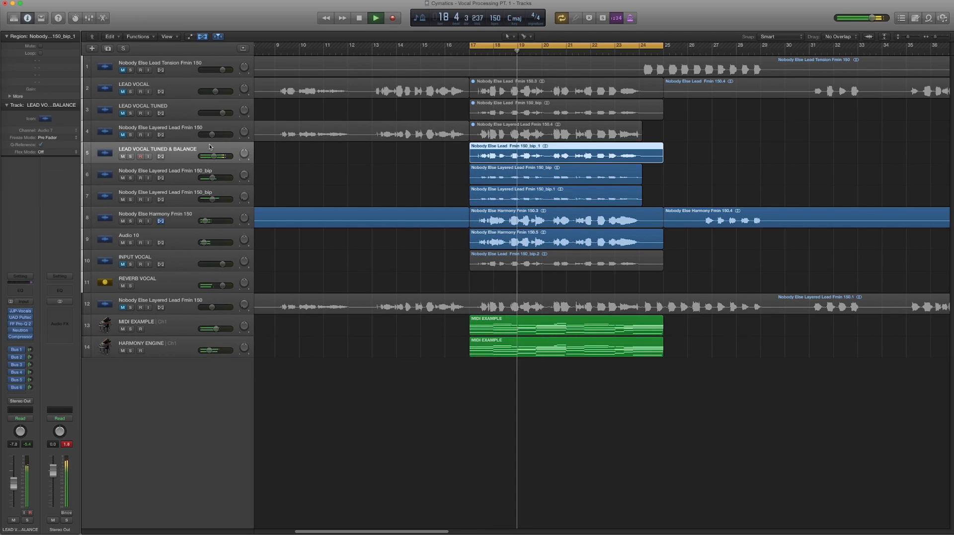
{"action": "left_click", "coordinate": [91, 17]}
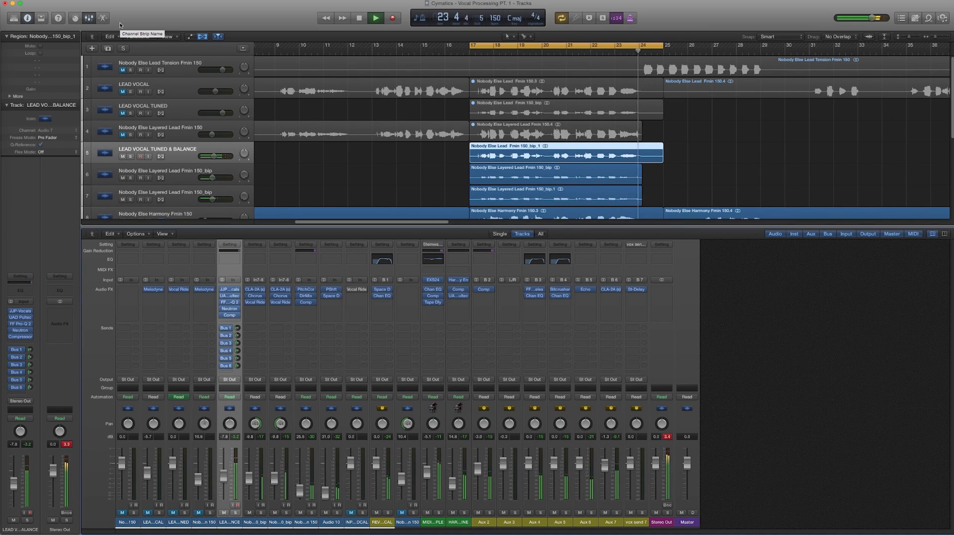
{"action": "key", "text": "space"}
{"action": "key", "text": "x"}
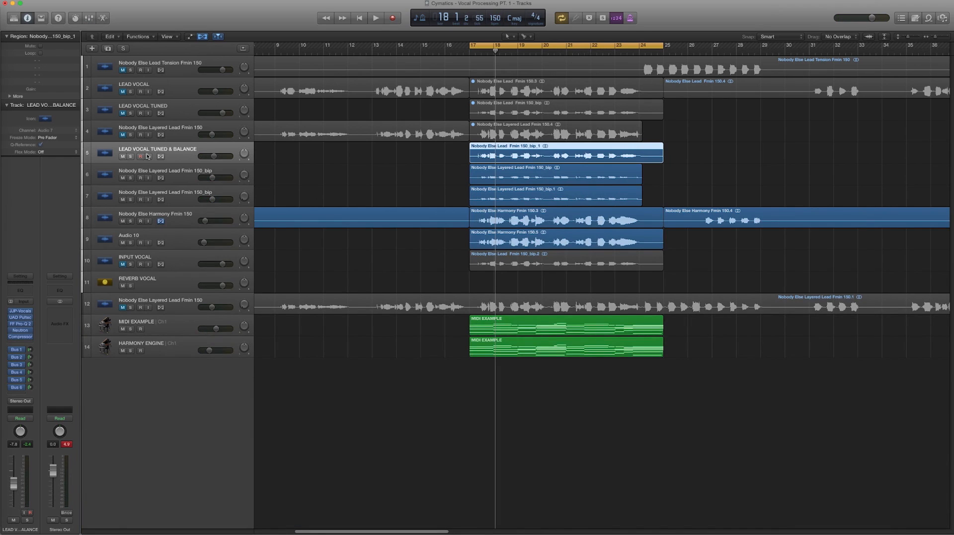
Solo the LEAD VOCAL TUNED & BALANCE track and listen to it on its own
{"action": "left_click", "coordinate": [130, 156]}
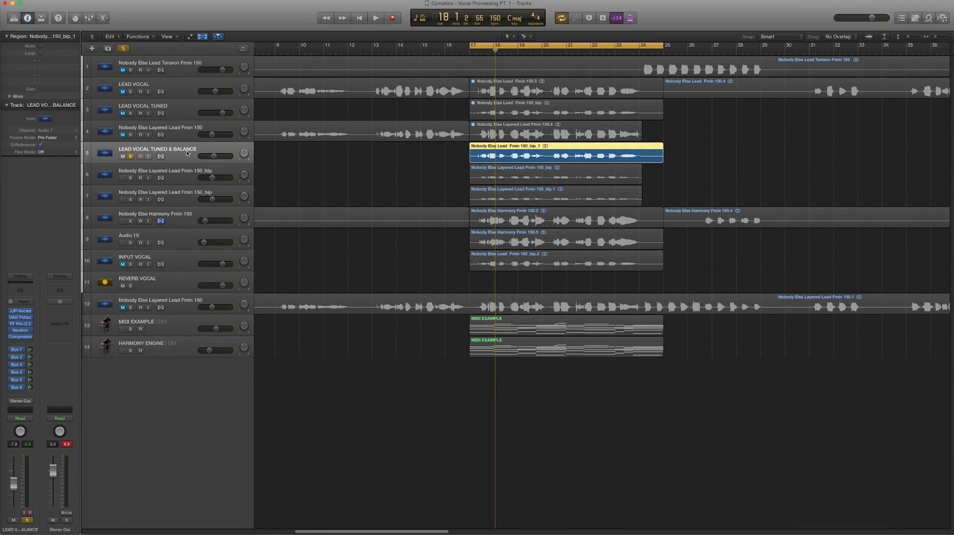
{"action": "key", "text": "space"}
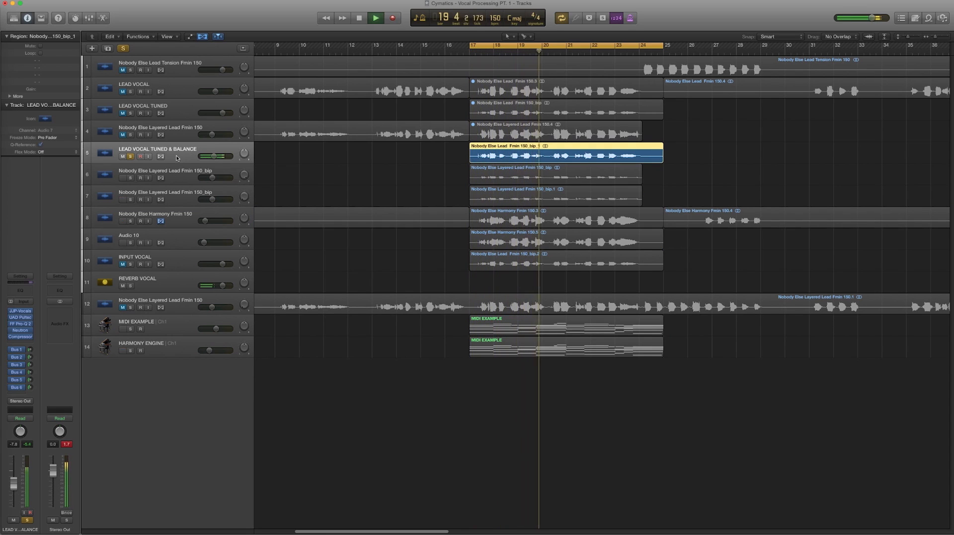
{"action": "key", "text": "space"}
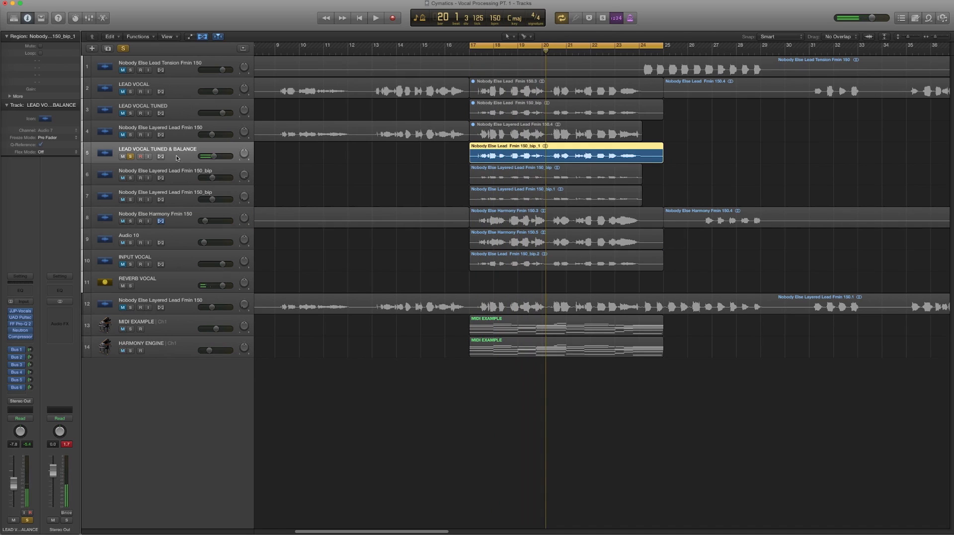
Bounce the LEAD VOCAL TUNED & BALANCE region in place to a new track with the source muted, and unsolo the original track
{"action": "key", "text": "ctrl+b"}
{"action": "key", "text": "Return"}
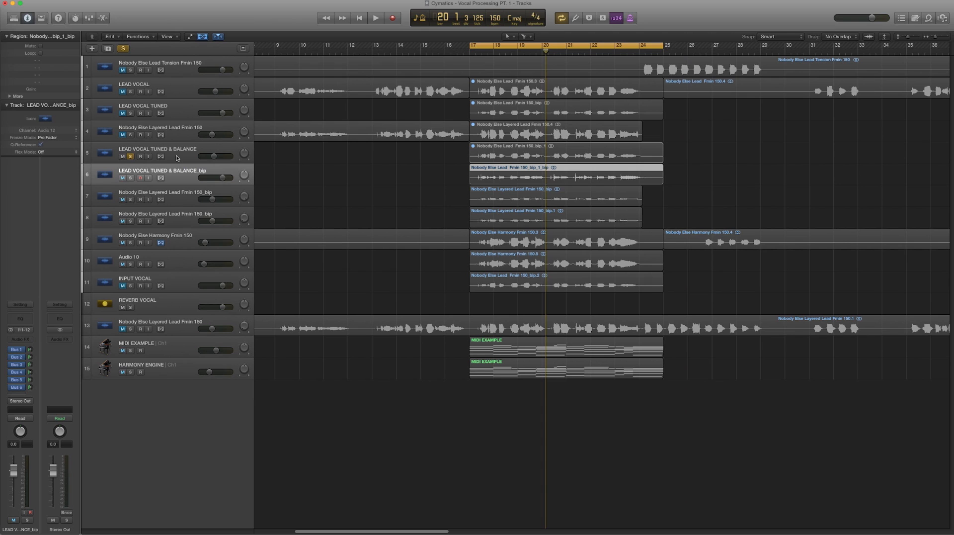
{"action": "scroll", "coordinate": [164, 158], "scroll_direction": "right", "scroll_amount": 2}
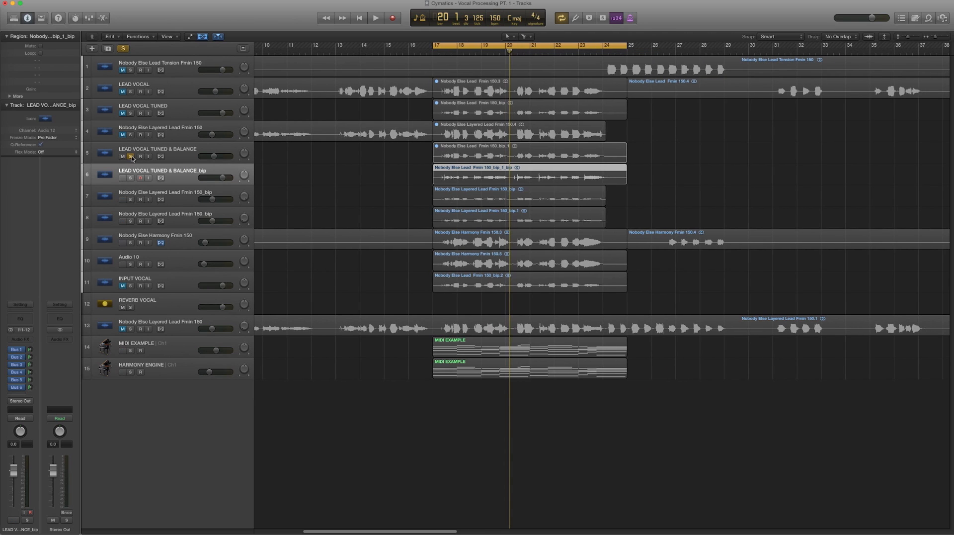
{"action": "left_click", "coordinate": [131, 156]}
Solo the bounced LEAD VOCAL TUNED & BALANCE_bip track and play back a short part of it
{"action": "key", "text": "super+Down"}
{"action": "key", "text": "super+Down"}
{"action": "key", "text": "super+Down"}
{"action": "key", "text": "super+Down"}
{"action": "key", "text": "super+Down"}
{"action": "key", "text": "super+Down"}
{"action": "key", "text": "super+Down"}
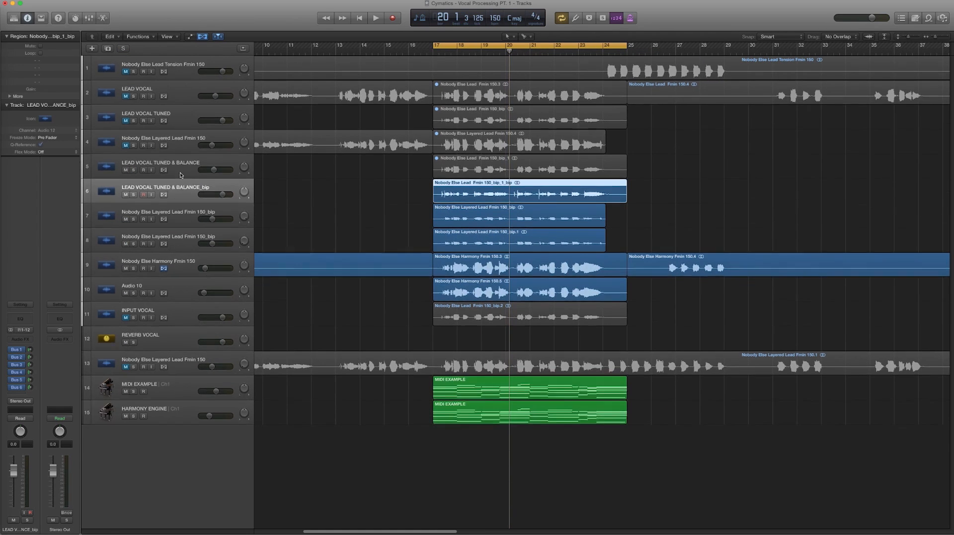
{"action": "key", "text": "super+Down"}
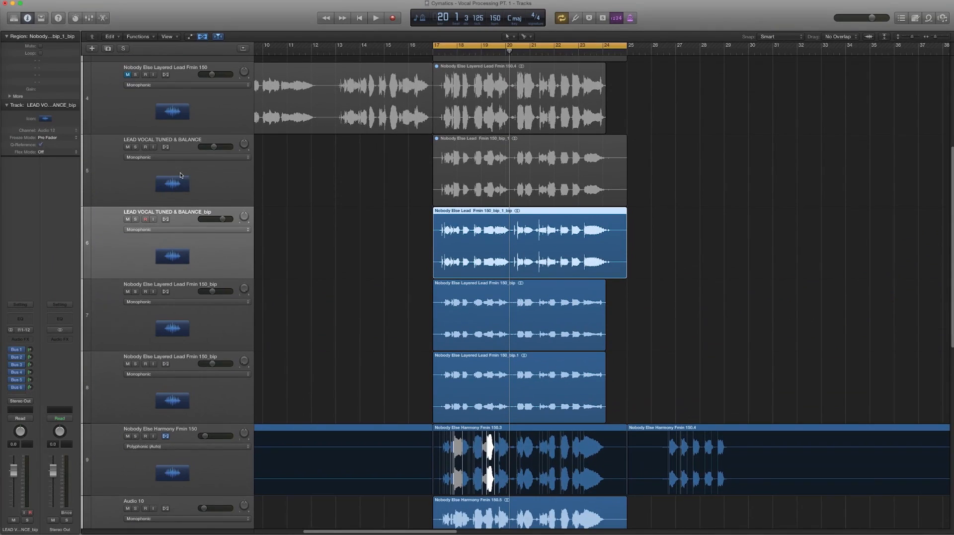
{"action": "left_click", "coordinate": [197, 185]}
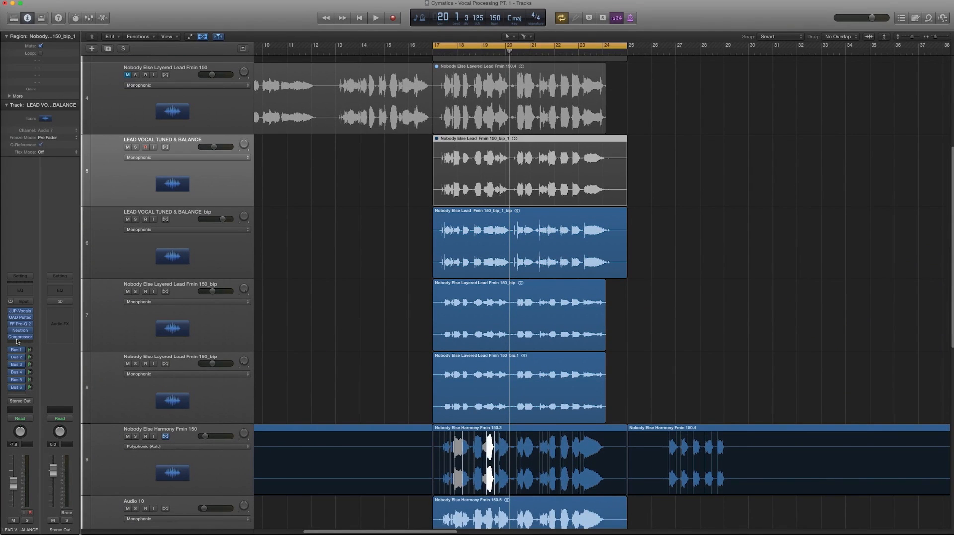
{"action": "left_click", "coordinate": [196, 245]}
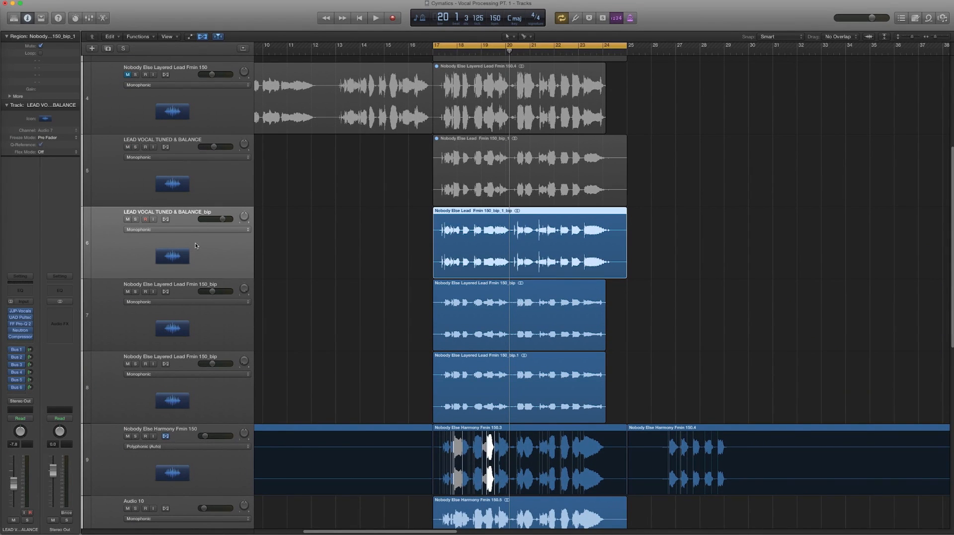
{"action": "left_click", "coordinate": [137, 219]}
{"action": "key", "text": "space"}
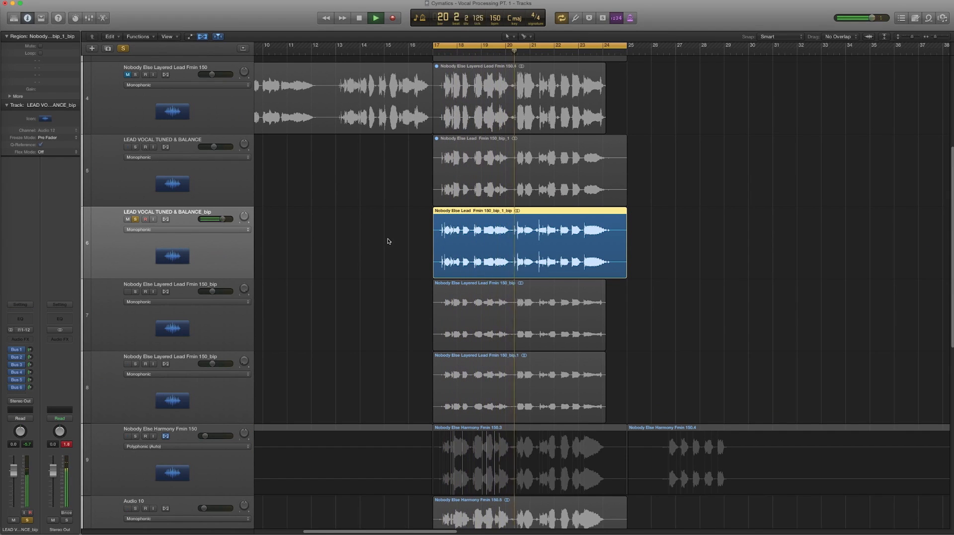
{"action": "key", "text": "space"}
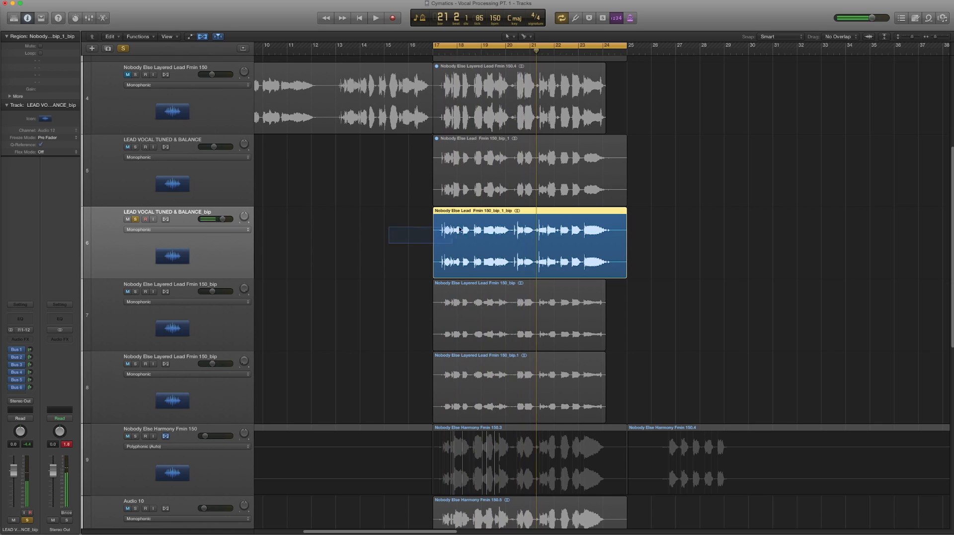
Reverse the bounced lead vocal region's audio in the audio file editor
{"action": "key", "text": "ctrl+b"}
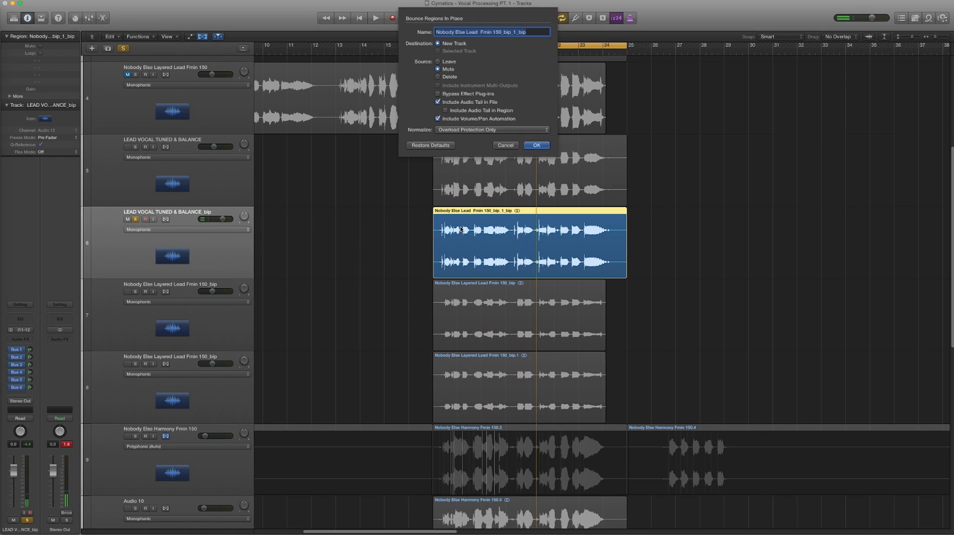
{"action": "key", "text": "Escape"}
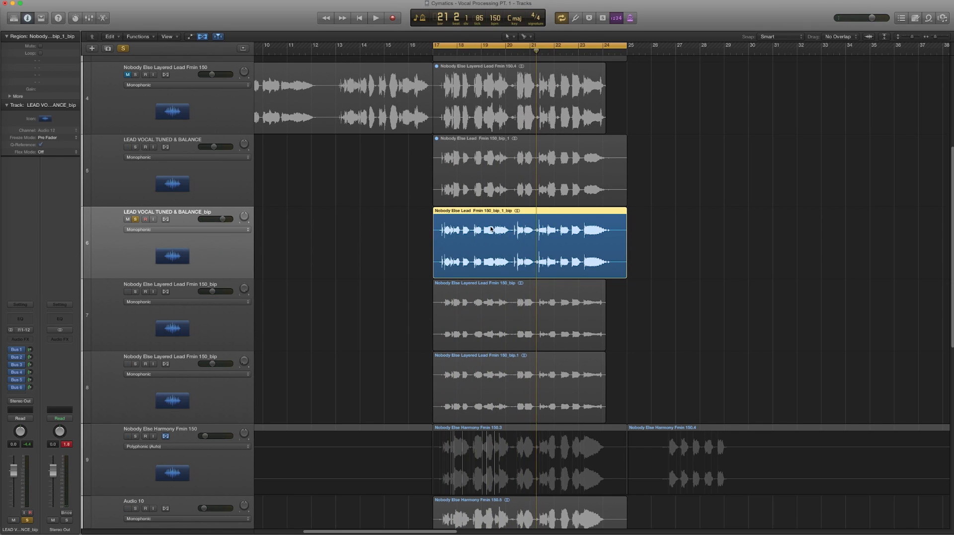
{"action": "double_click", "coordinate": [491, 229]}
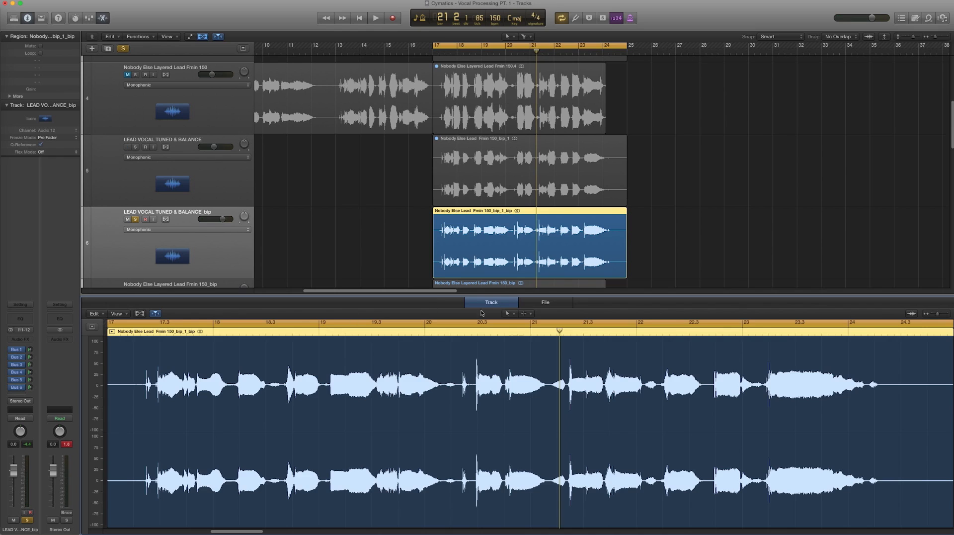
{"action": "left_click", "coordinate": [542, 301]}
{"action": "left_click", "coordinate": [158, 314]}
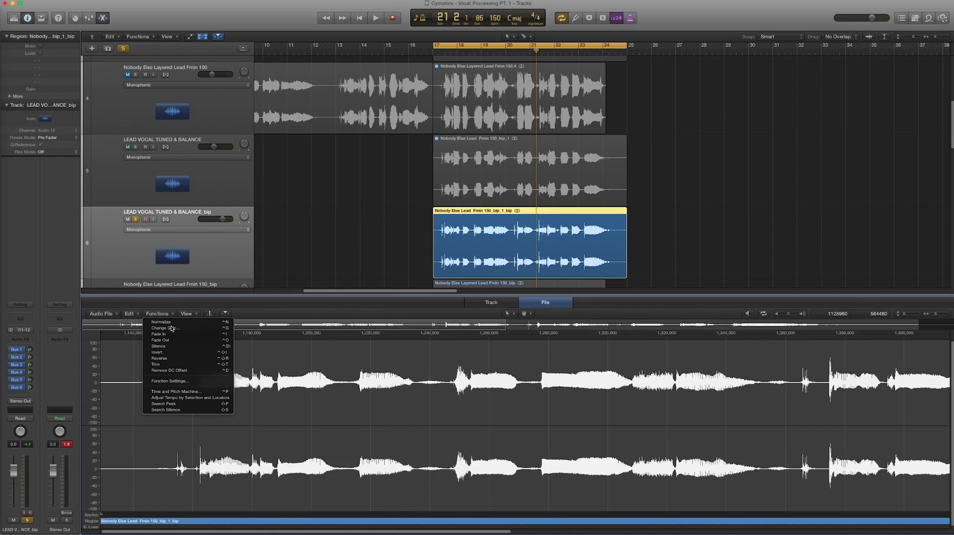
{"action": "left_click", "coordinate": [174, 358]}
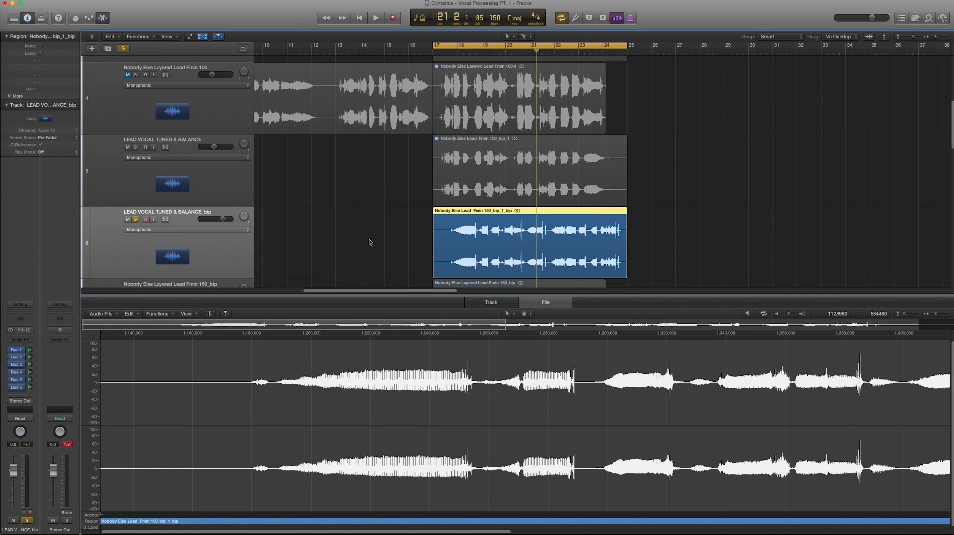
Audition the reversed vocal from bar 17 and lower its track volume to about -5 dB
{"action": "left_click_drag", "start_coordinate": [369, 239], "coordinate": [469, 234]}
{"action": "key", "text": "shift+space"}
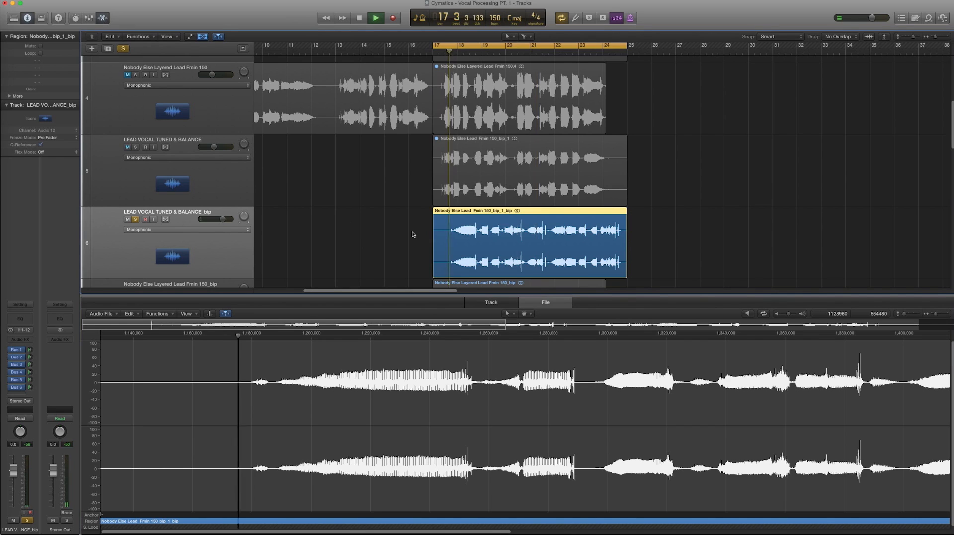
{"action": "left_click_drag", "start_coordinate": [227, 220], "coordinate": [217, 220]}
{"action": "left_click", "coordinate": [105, 18]}
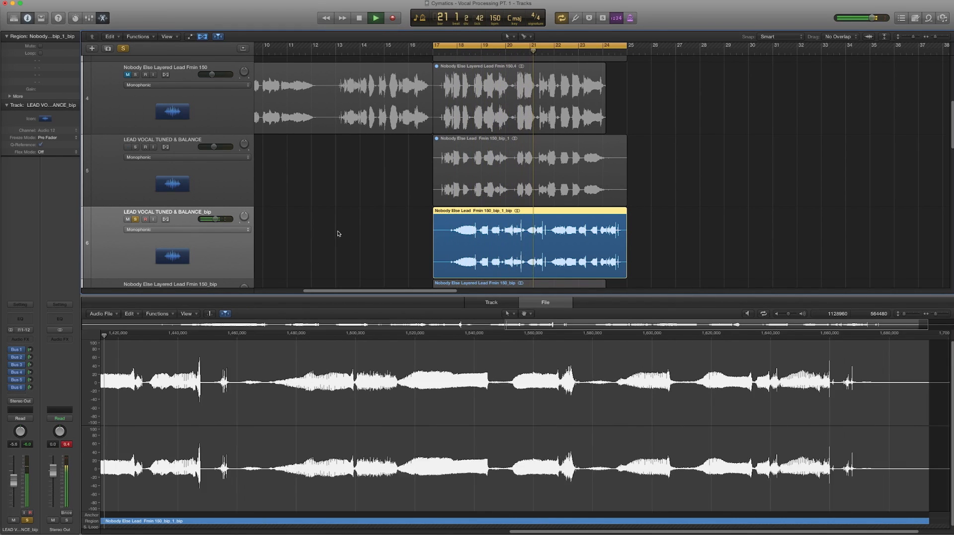
{"action": "key", "text": "space"}
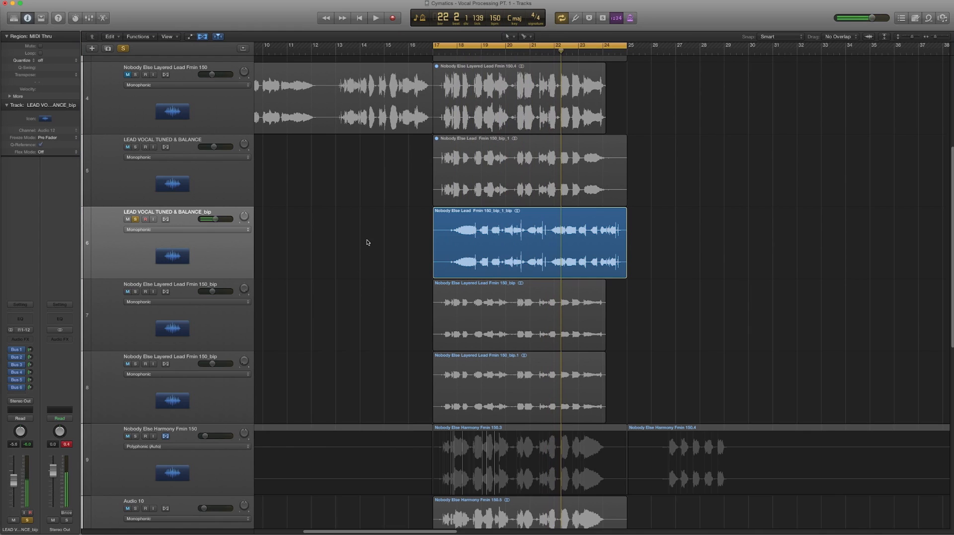
{"action": "key", "text": "space"}
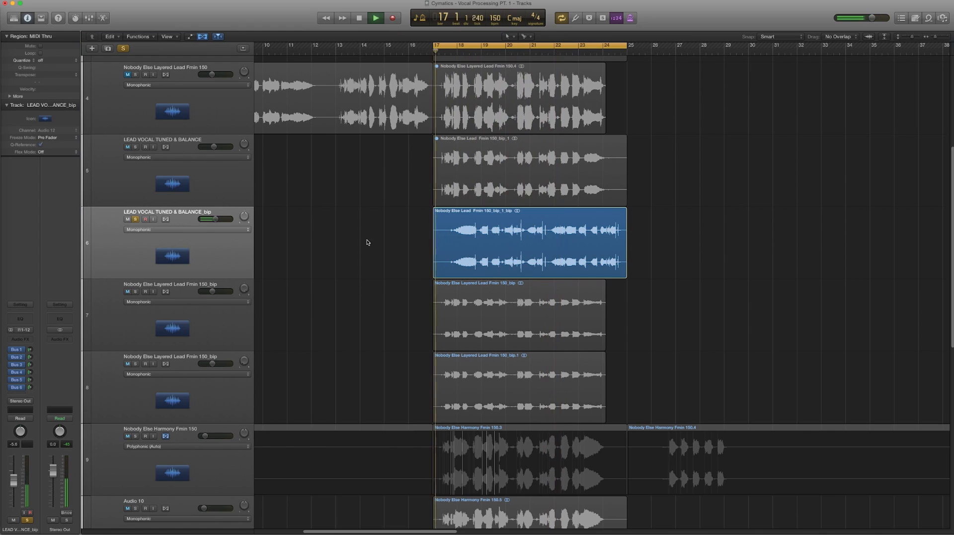
Split the reversed vocal region at positions 18 1 1 1 and 18 2 1 1 to isolate a one-beat slice
{"action": "left_click", "coordinate": [447, 234]}
{"action": "key", "text": "space"}
{"action": "key", "text": "z"}
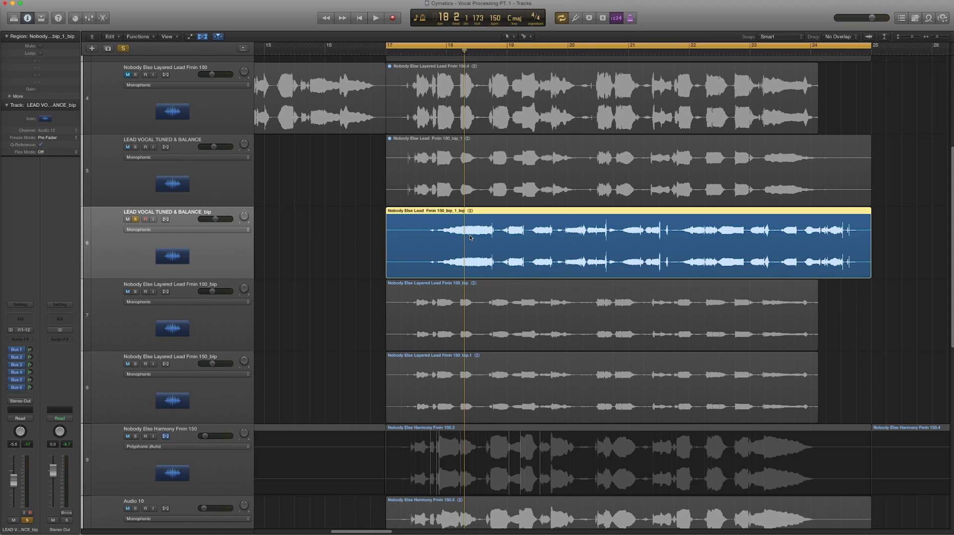
{"action": "key", "text": "super+Down"}
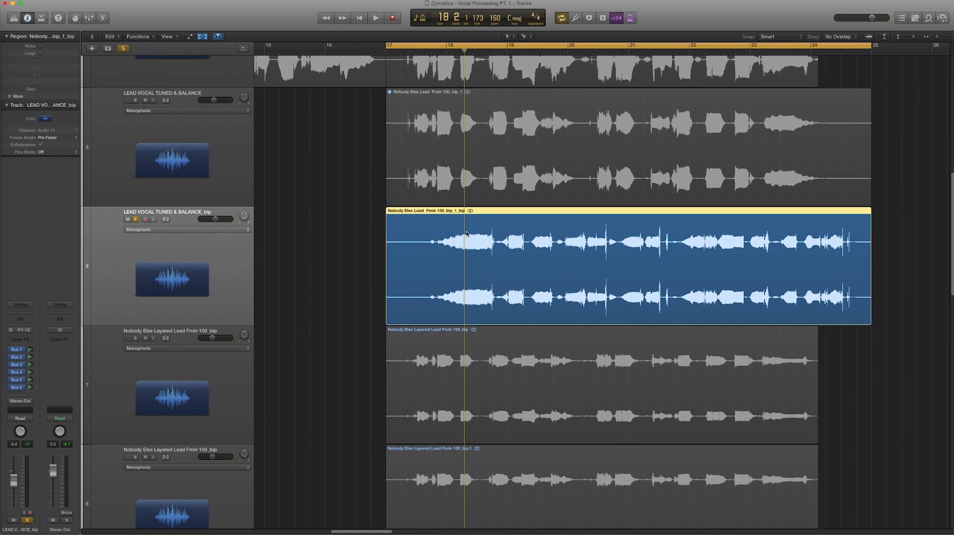
{"action": "left_click", "coordinate": [446, 236], "text": "super"}
{"action": "left_click", "coordinate": [461, 245], "text": "super"}
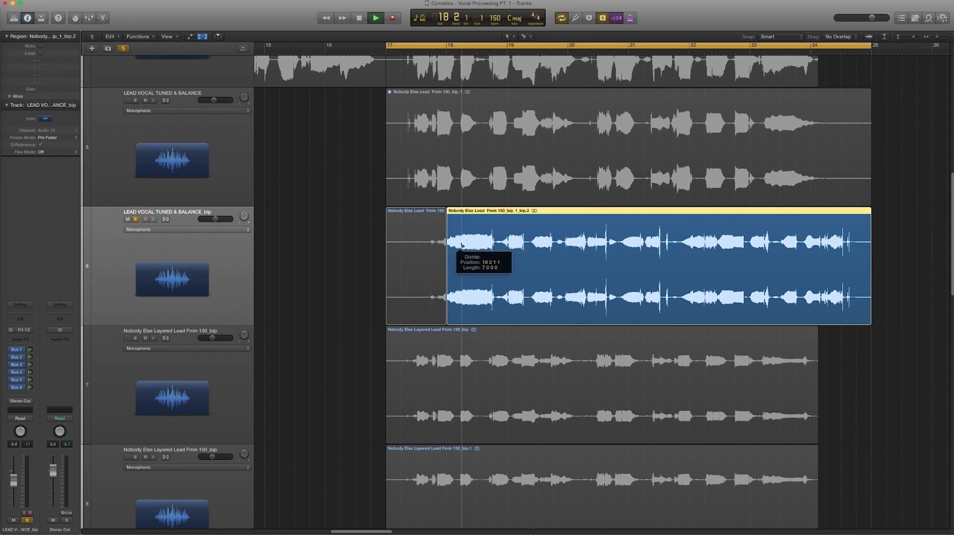
Add a duplicate track below the reversed vocal and move the one-beat slice onto it at position 17 1 1 1
{"action": "left_click", "coordinate": [233, 286]}
{"action": "key", "text": "super+d"}
{"action": "left_click", "coordinate": [311, 289]}
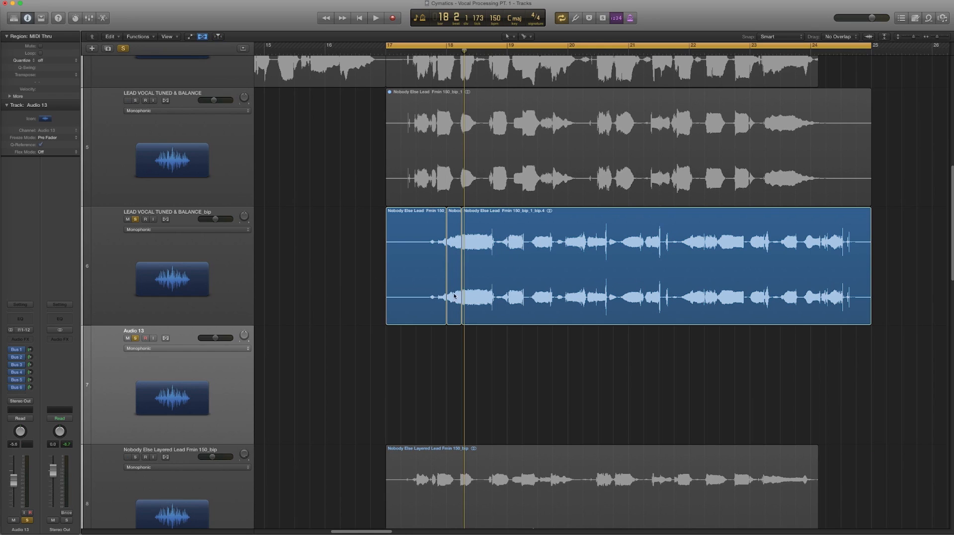
{"action": "left_click_drag", "start_coordinate": [454, 296], "coordinate": [393, 415]}
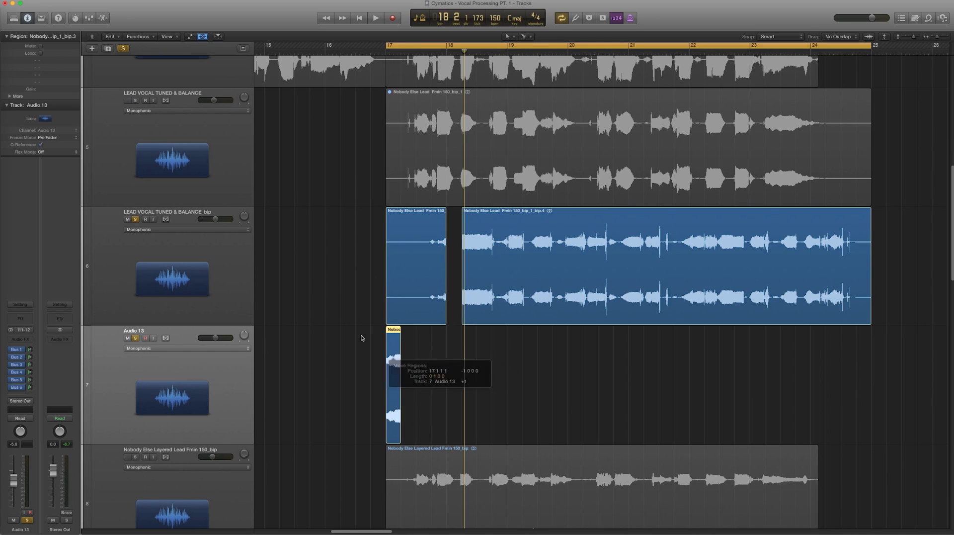
Unsolo and mute the LEAD VOCAL TUNED & BALANCE_bip track, and listen to the isolated slice on the new track
{"action": "left_click", "coordinate": [135, 219]}
{"action": "left_click", "coordinate": [127, 219]}
{"action": "key", "text": "space"}
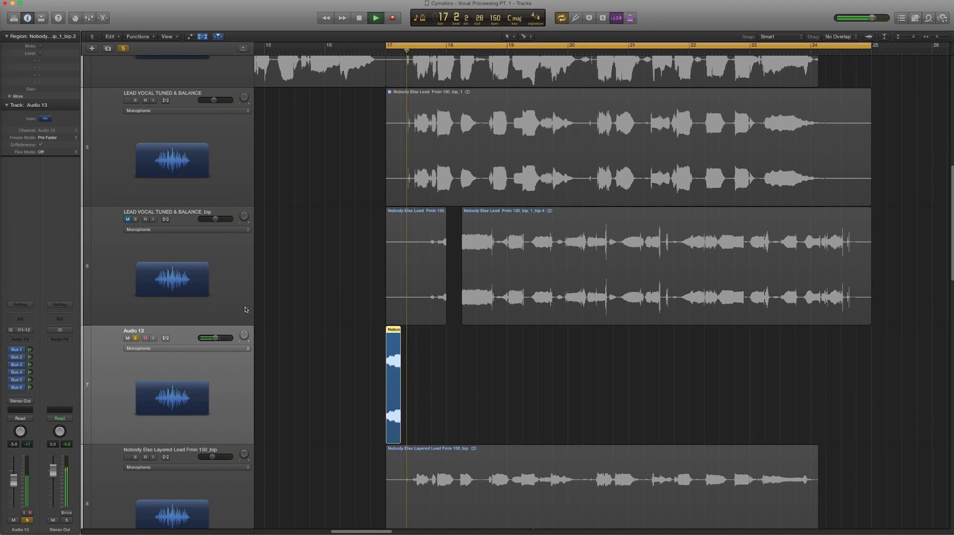
{"action": "key", "text": "space"}
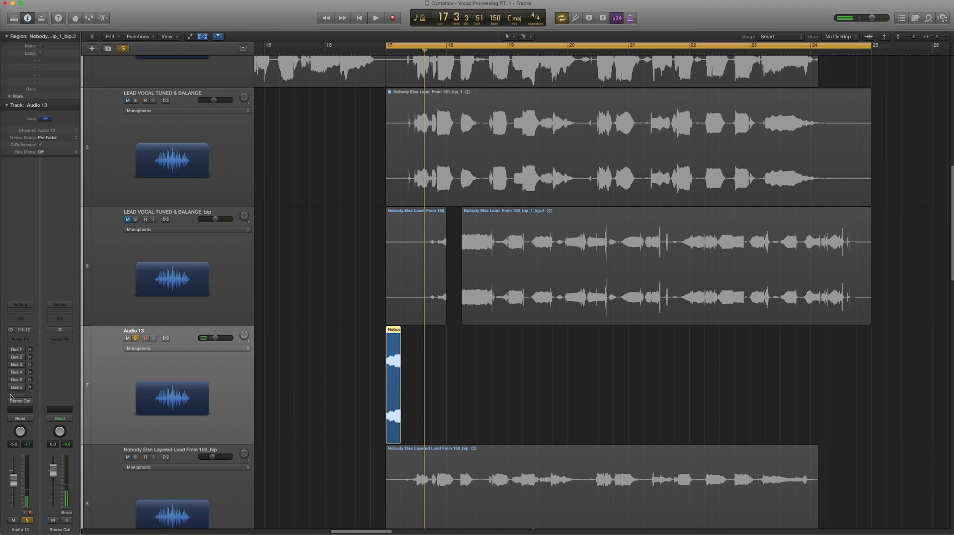
{"action": "key", "text": "space"}
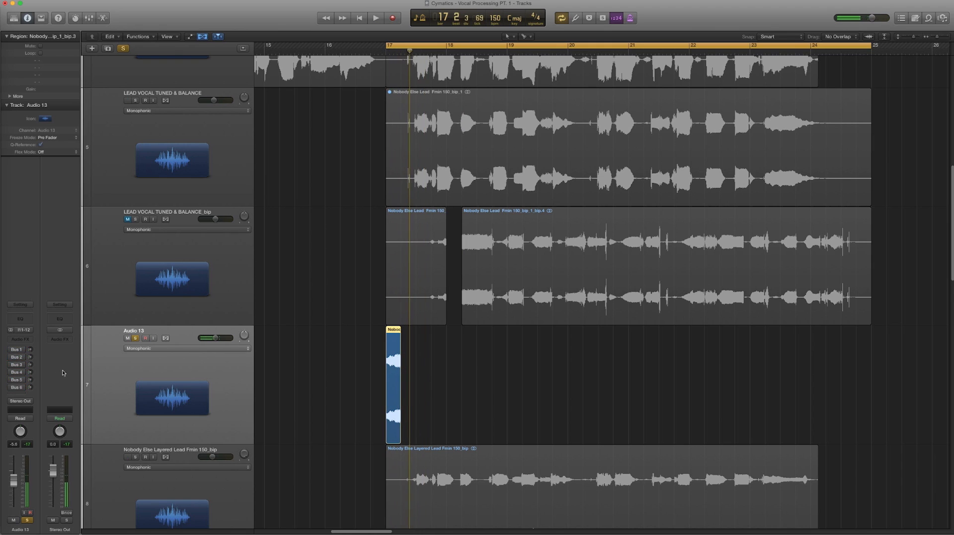
Extend the end of the slice on the Audio 13 track to about two beats and listen to it
{"action": "key", "text": "space"}
{"action": "key", "text": "space"}
{"action": "left_click", "coordinate": [362, 363]}
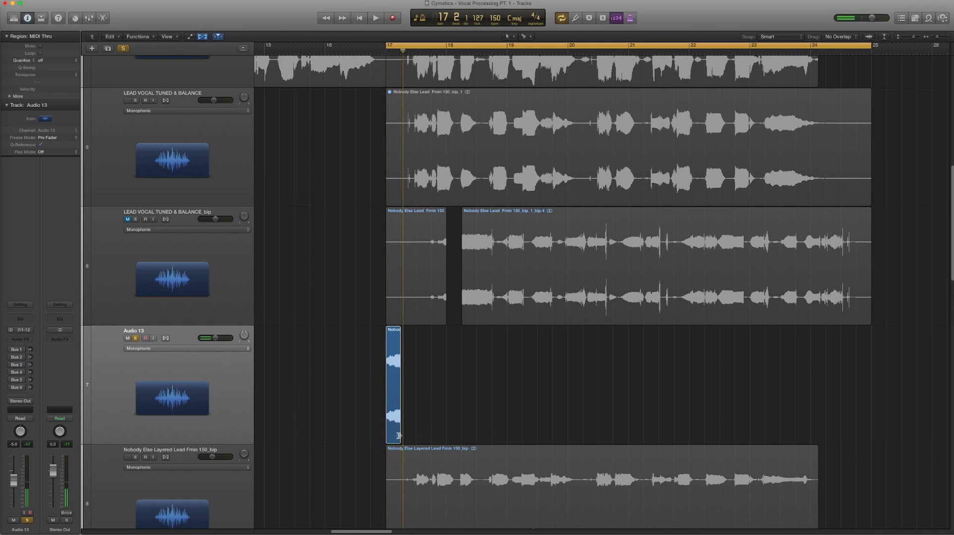
{"action": "left_click_drag", "start_coordinate": [399, 435], "coordinate": [415, 435]}
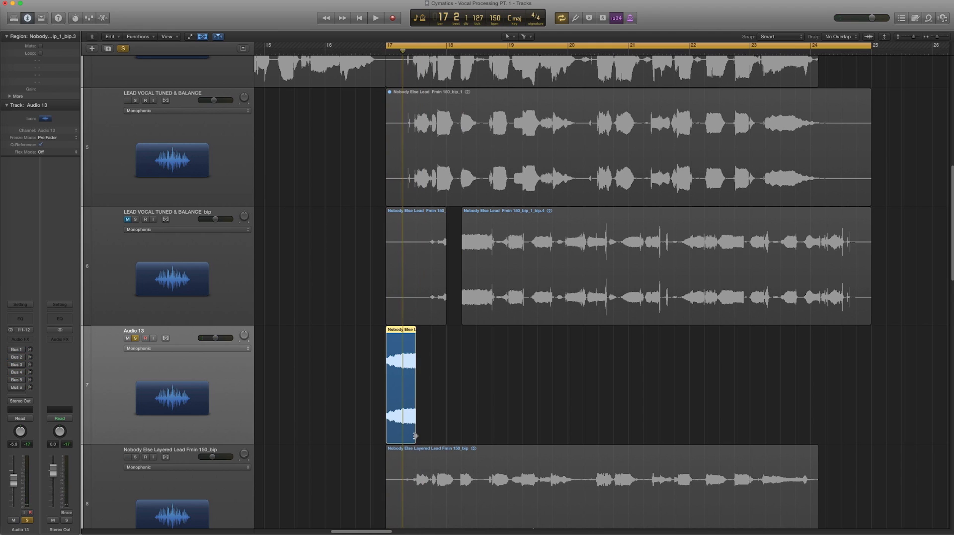
{"action": "key", "text": "space"}
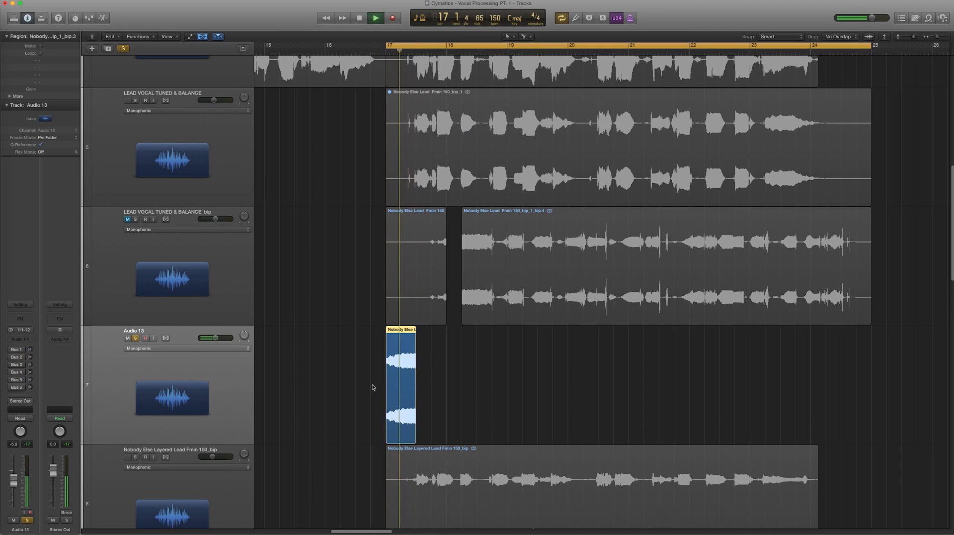
Insert the stereo Overdrive distortion effect on the Audio 13 track and move its window clear of the channel strip
{"action": "left_click", "coordinate": [20, 339]}
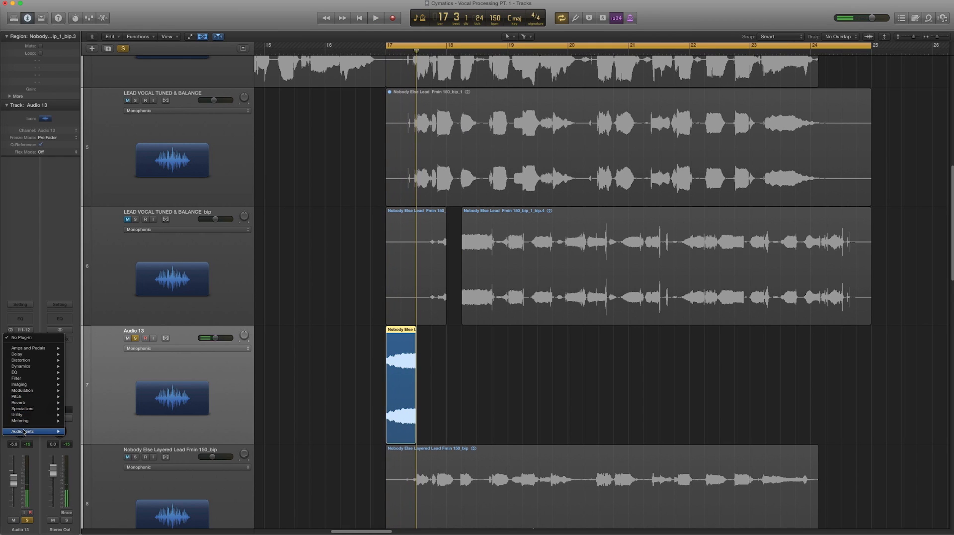
{"action": "mouse_move", "coordinate": [27, 431]}
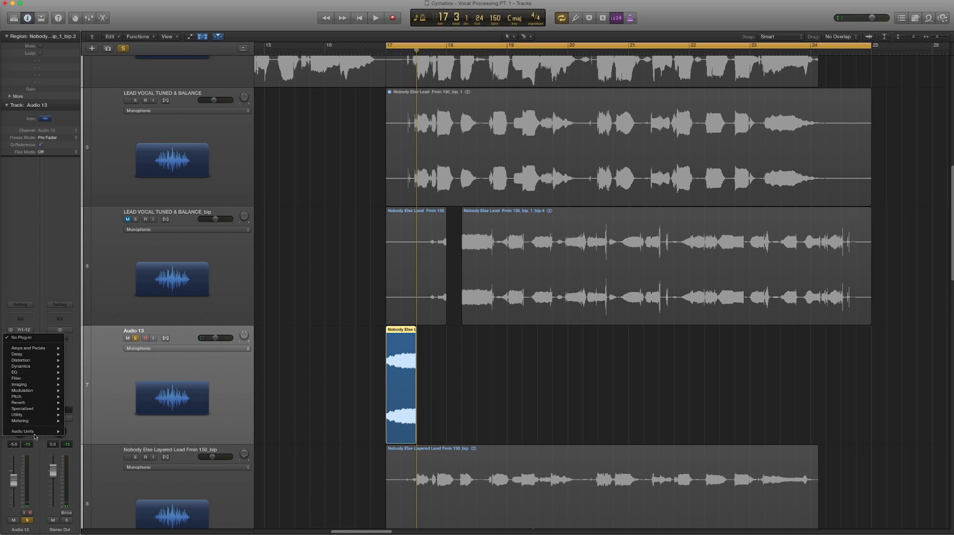
{"action": "mouse_move", "coordinate": [30, 360]}
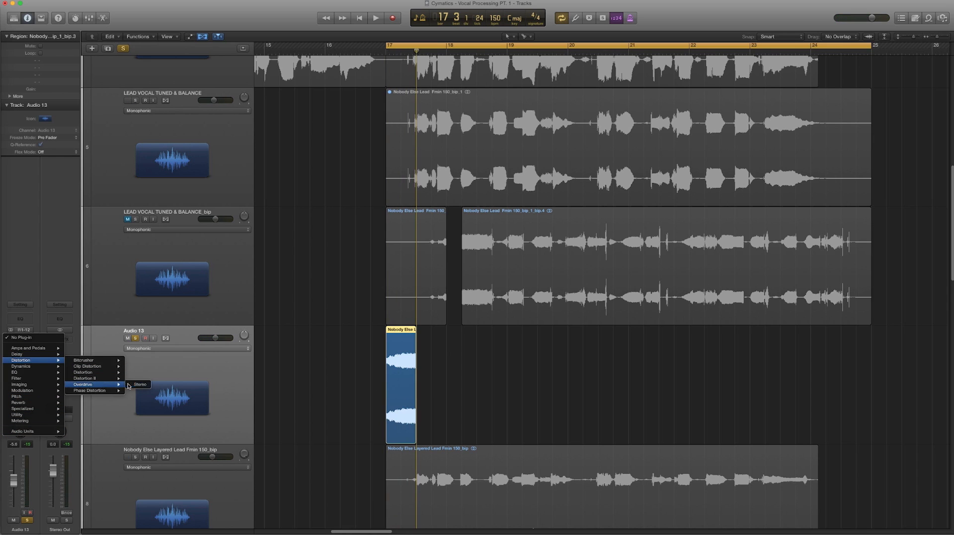
{"action": "left_click", "coordinate": [134, 384]}
{"action": "left_click_drag", "start_coordinate": [147, 24], "coordinate": [201, 62]}
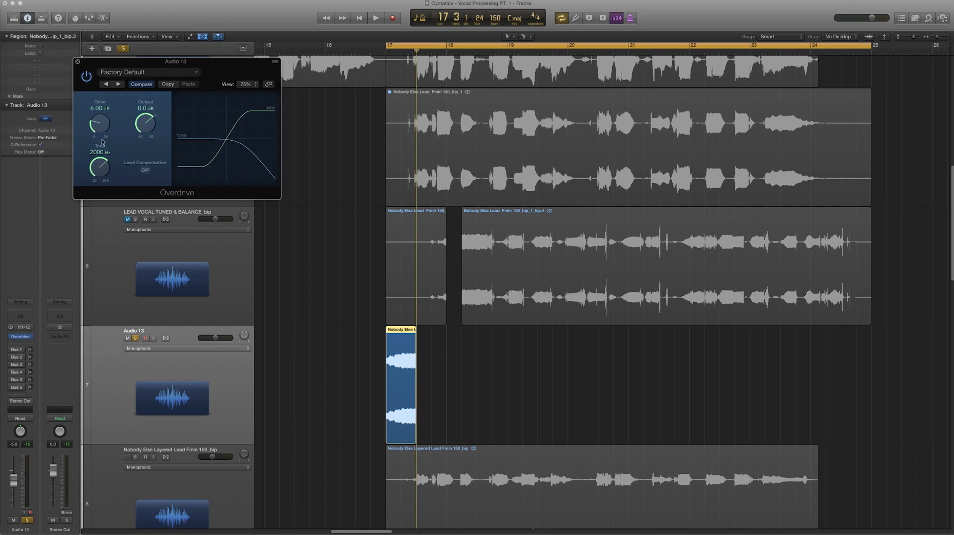
Set Overdrive's drive to 9.25 dB, output to about -8.5 dB and tone to 20000 Hz while auditioning the slice
{"action": "key", "text": "space"}
{"action": "left_click_drag", "start_coordinate": [101, 165], "coordinate": [106, 133]}
{"action": "key", "text": "space"}
{"action": "key", "text": "space"}
{"action": "key", "text": "space"}
{"action": "key", "text": "space"}
{"action": "key", "text": "space"}
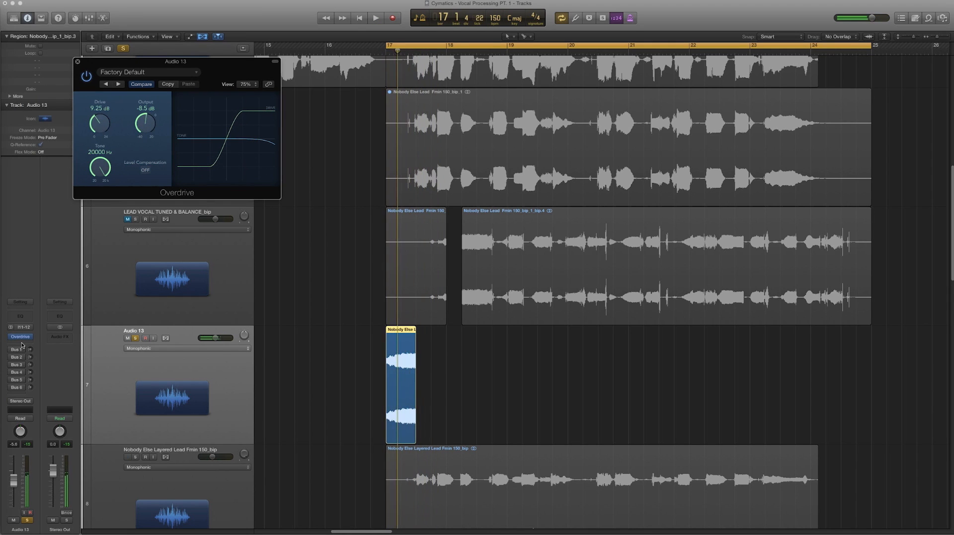
Insert iZotope Trash 2 in stereo after Overdrive, close its preset manager and move its window away from the Overdrive window
{"action": "left_click", "coordinate": [22, 337]}
{"action": "mouse_move", "coordinate": [30, 435]}
{"action": "mouse_move", "coordinate": [86, 509]}
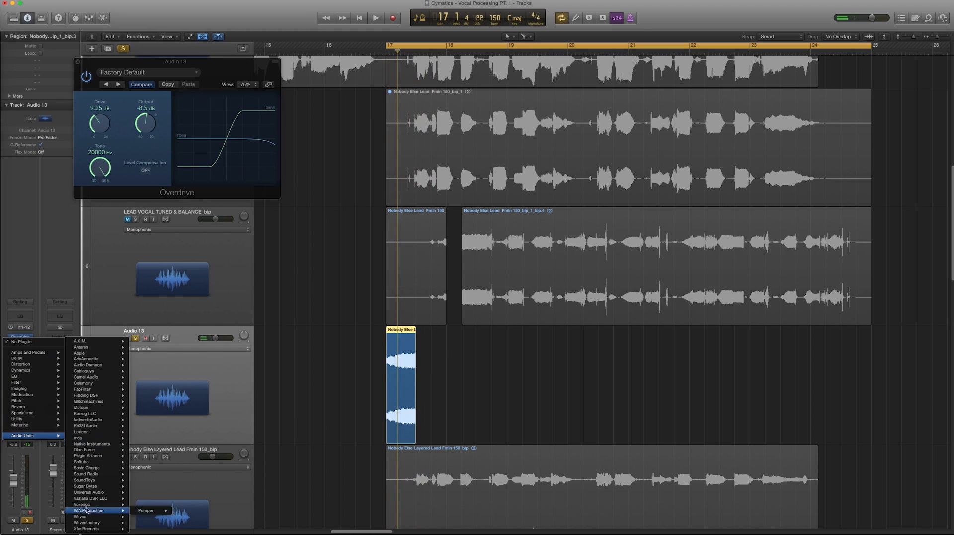
{"action": "mouse_move", "coordinate": [90, 408]}
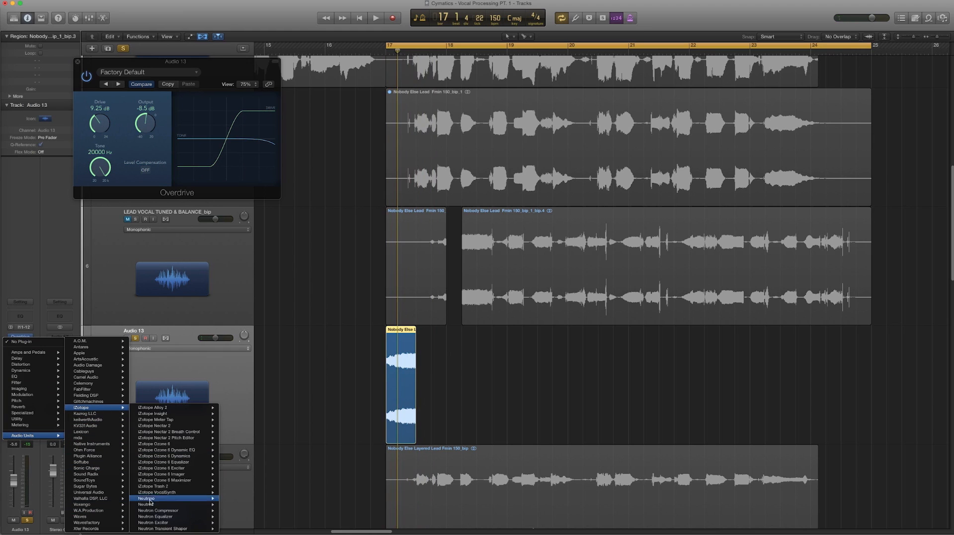
{"action": "mouse_move", "coordinate": [192, 487]}
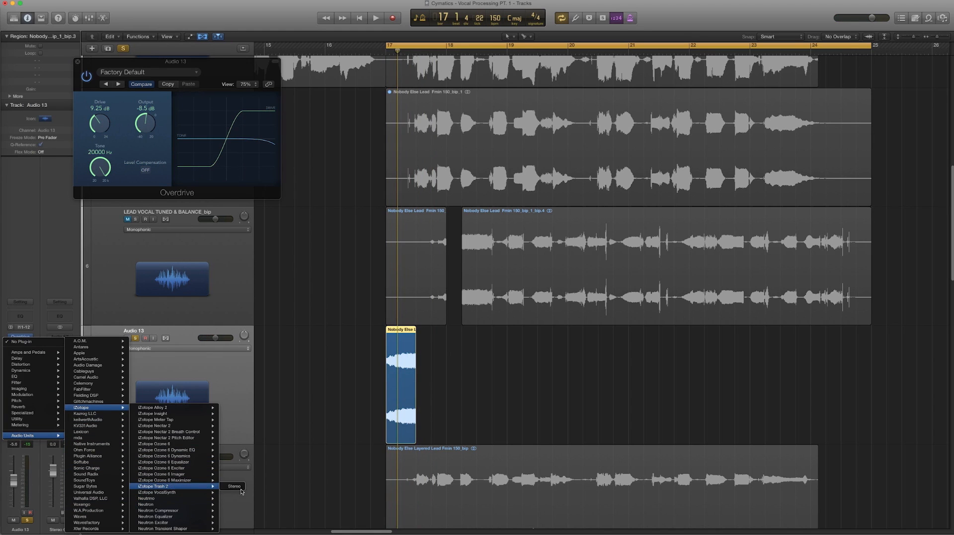
{"action": "left_click", "coordinate": [240, 488]}
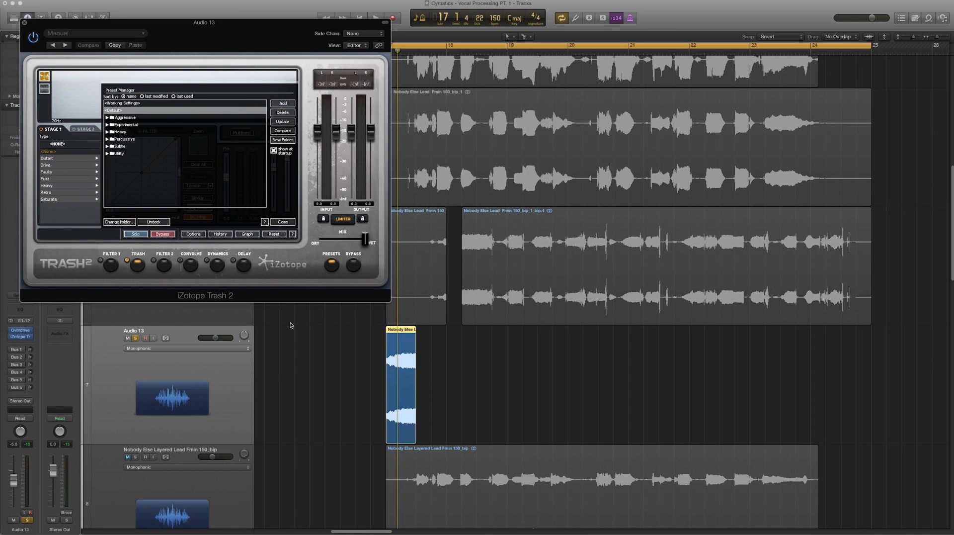
{"action": "left_click", "coordinate": [286, 222]}
{"action": "left_click_drag", "start_coordinate": [275, 23], "coordinate": [727, 127]}
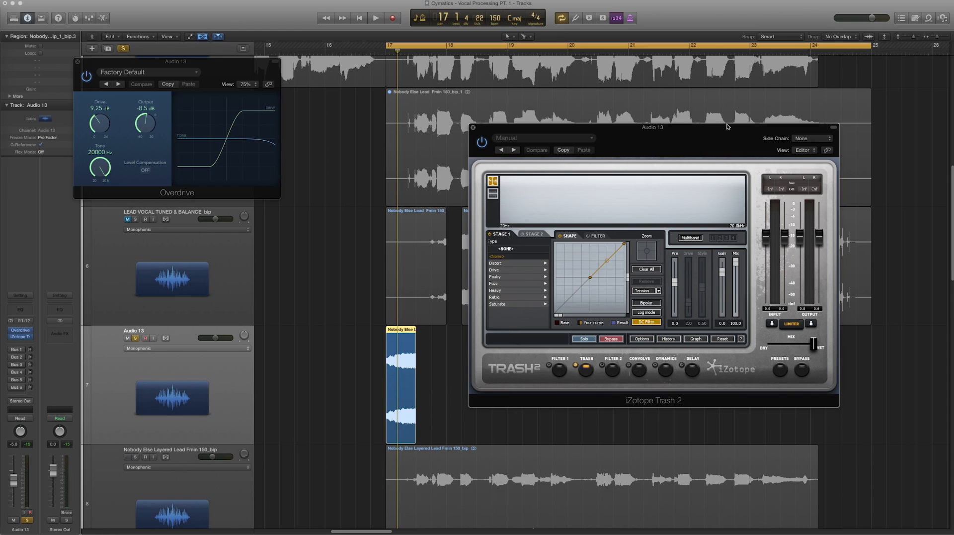
Lower the Audio 13 track volume slightly and listen to the slice through Overdrive and Trash 2
{"action": "left_click_drag", "start_coordinate": [326, 367], "coordinate": [439, 366]}
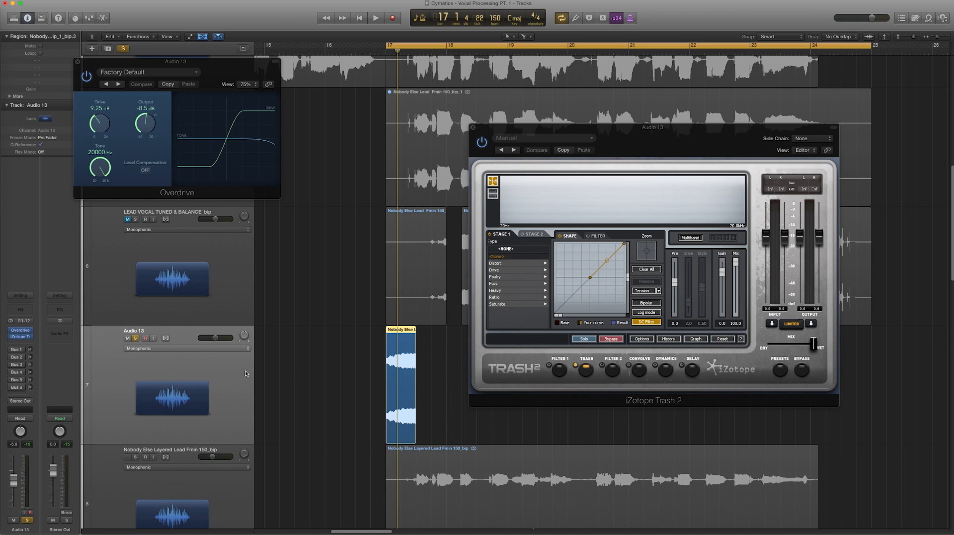
{"action": "key", "text": "space"}
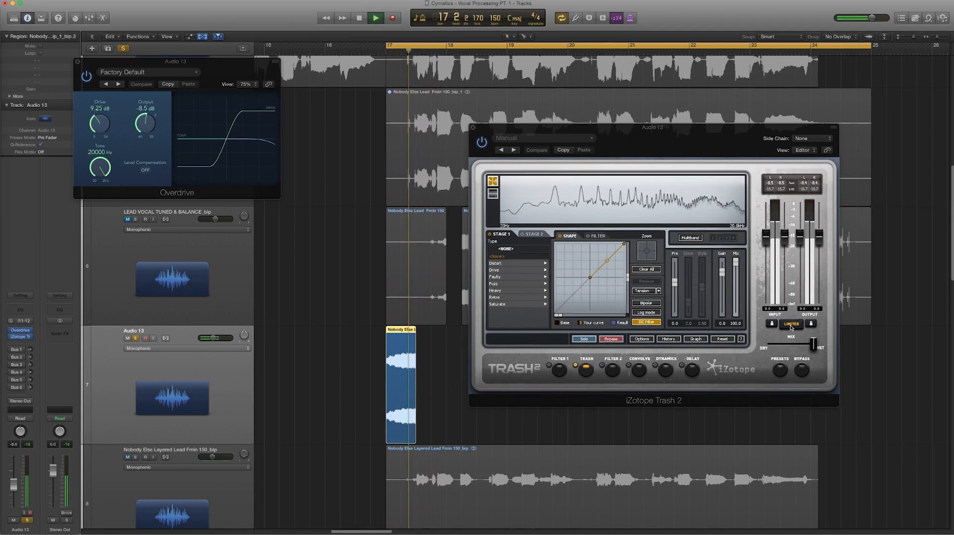
{"action": "key", "text": "space"}
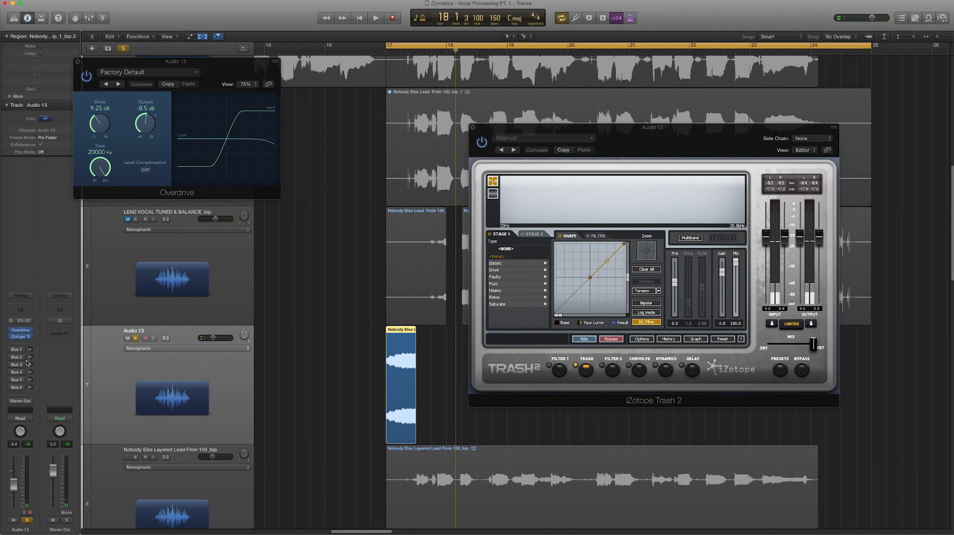
Insert the ValhallaRoom reverb after Trash 2 on the Audio 13 track and move its window clear of the channel strip
{"action": "left_click", "coordinate": [20, 342]}
{"action": "mouse_move", "coordinate": [29, 435]}
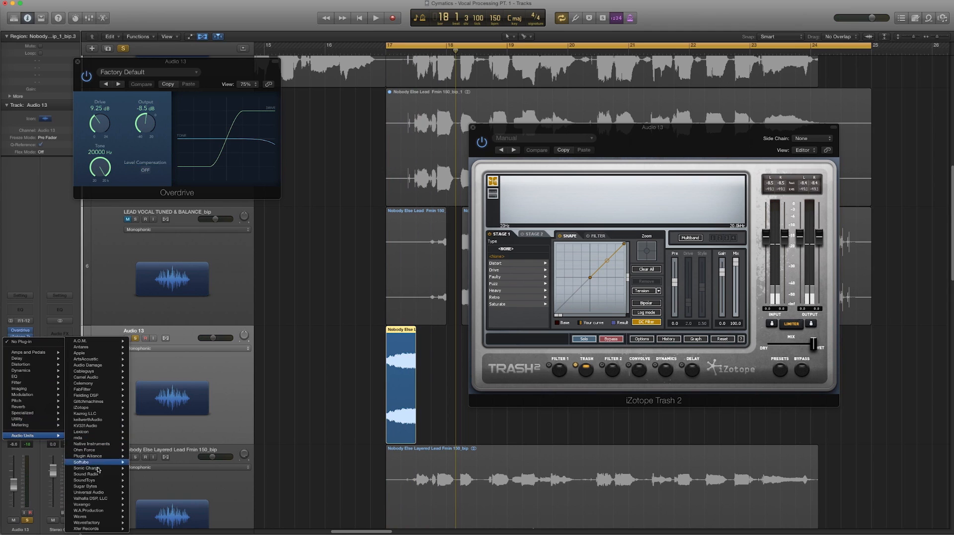
{"action": "mouse_move", "coordinate": [89, 497]}
{"action": "left_click", "coordinate": [159, 499]}
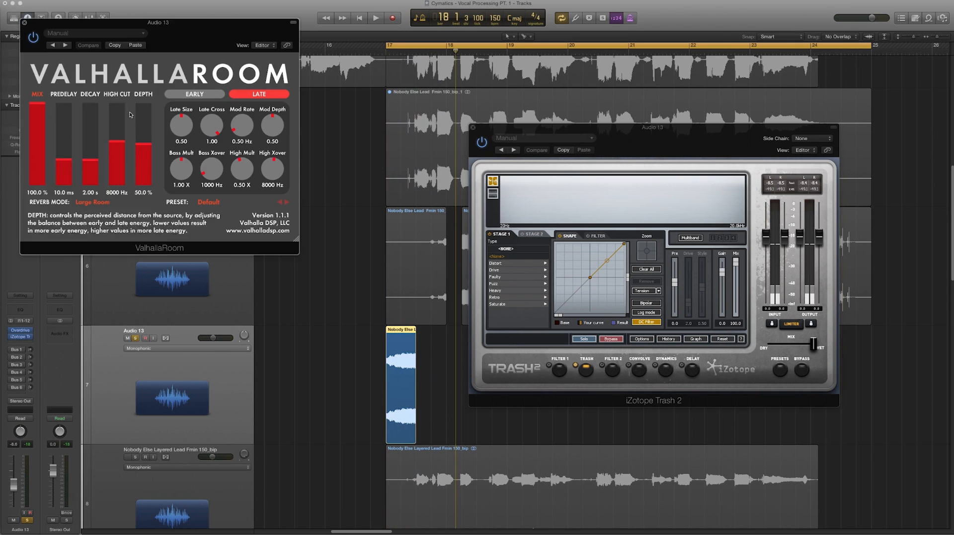
{"action": "left_click_drag", "start_coordinate": [139, 23], "coordinate": [187, 52]}
Set ValhallaRoom's mix to 42.9%, predelay to 2.3 ms, high cut to 14240 Hz, depth to 84.8% and High Mult to 0.50 X, and audition it
{"action": "left_click_drag", "start_coordinate": [85, 189], "coordinate": [86, 180]}
{"action": "left_click_drag", "start_coordinate": [111, 190], "coordinate": [112, 201]}
{"action": "left_click_drag", "start_coordinate": [164, 171], "coordinate": [190, 145]}
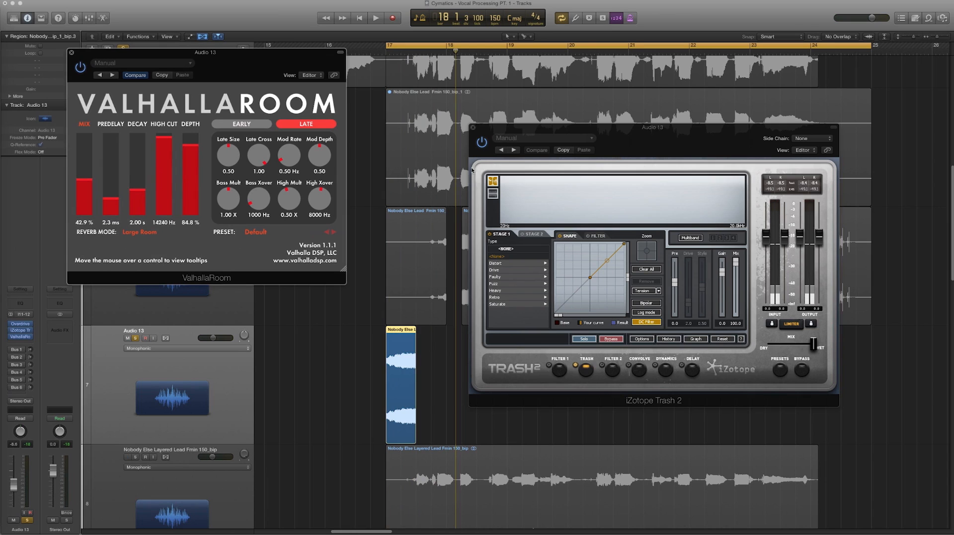
{"action": "key", "text": "space"}
Load the Bad Wiring Slam preset from Trash 2's Aggressive folder and audition the slice with it
{"action": "left_click_drag", "start_coordinate": [626, 141], "coordinate": [607, 128]}
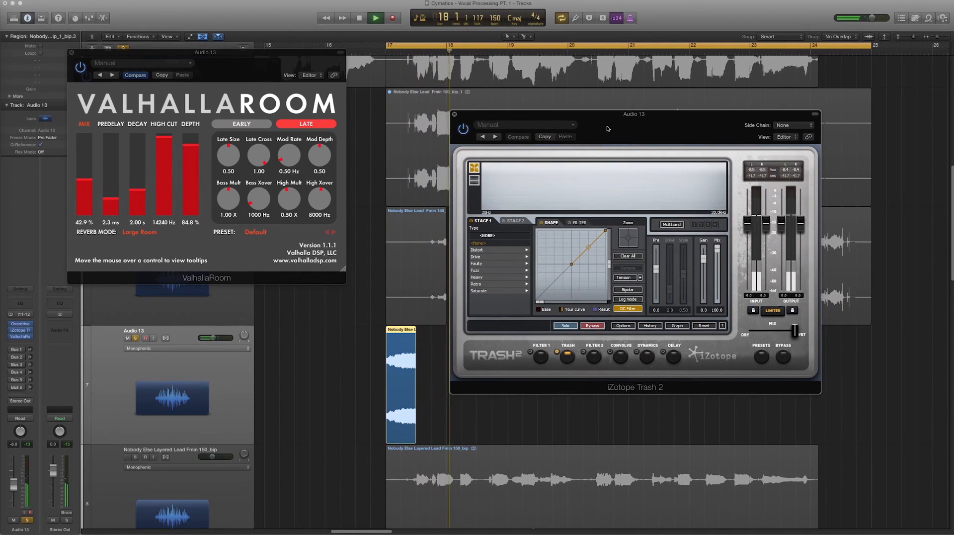
{"action": "key", "text": "space"}
{"action": "key", "text": "space"}
{"action": "left_click", "coordinate": [761, 355]}
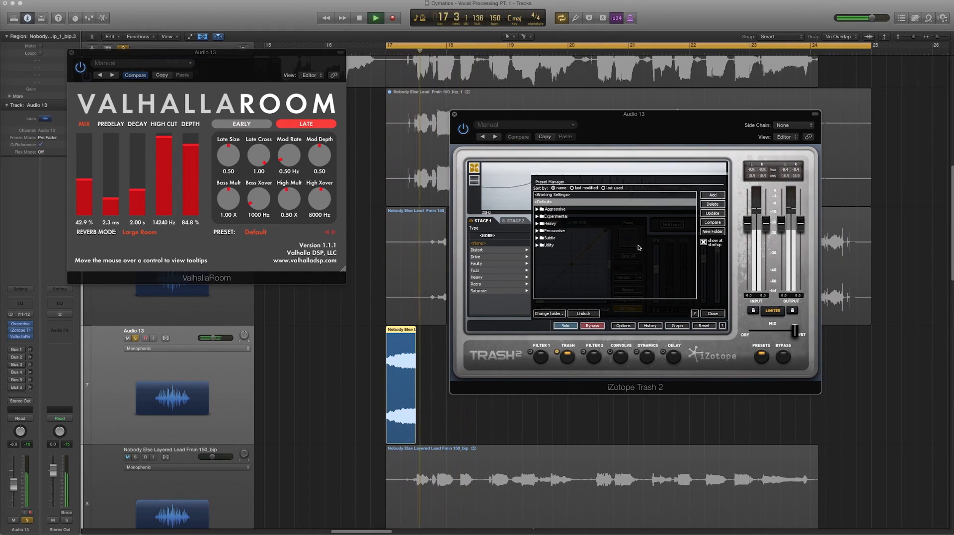
{"action": "key", "text": "space"}
{"action": "left_click", "coordinate": [553, 209]}
{"action": "left_click", "coordinate": [556, 224]}
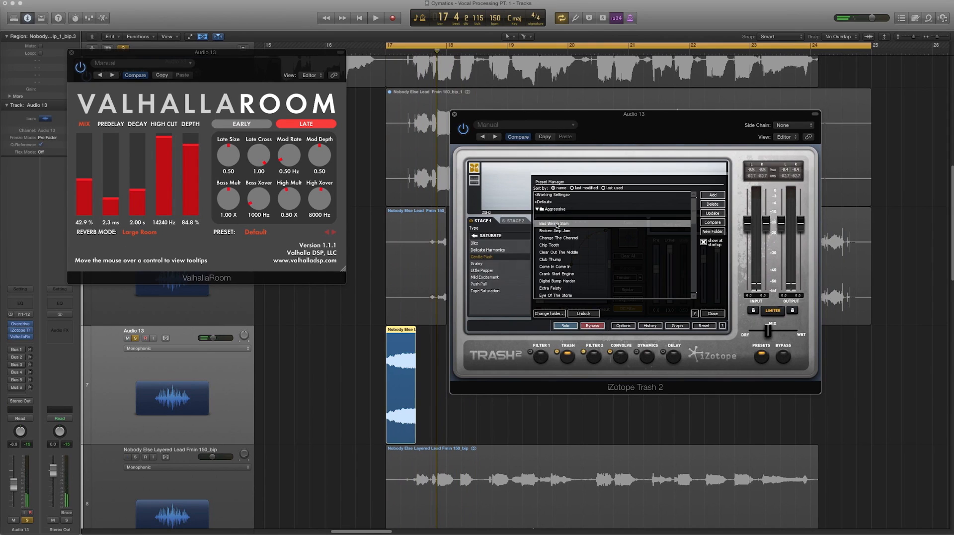
{"action": "key", "text": "space"}
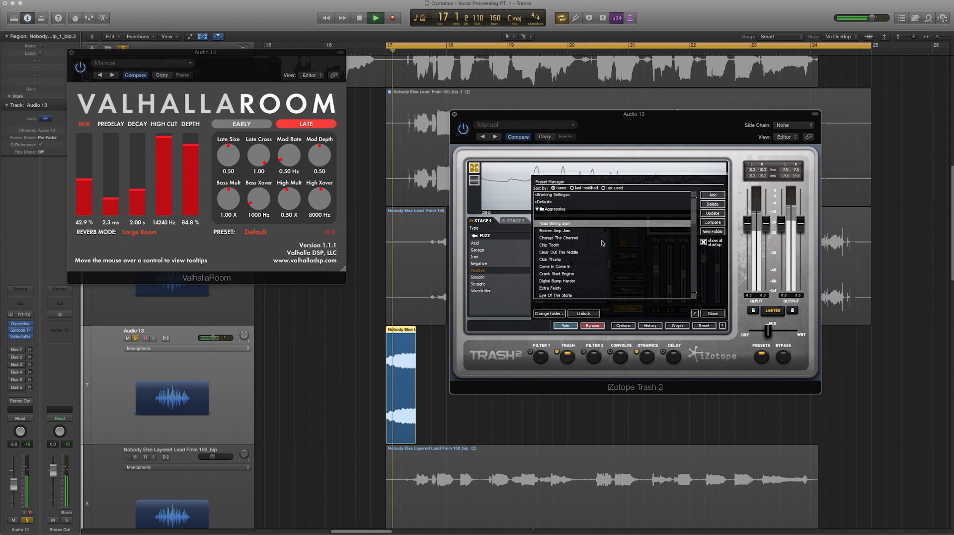
Load the Broken Amp Jam preset in Trash 2 and shift its dry/wet mix slightly towards dry while auditioning the slice
{"action": "left_click", "coordinate": [602, 231]}
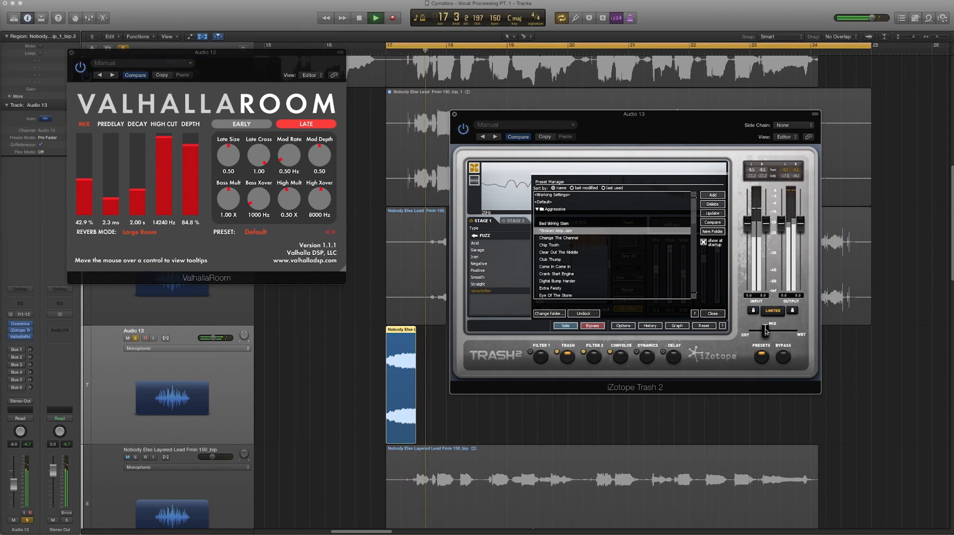
{"action": "key", "text": "space"}
{"action": "key", "text": "space"}
{"action": "left_click_drag", "start_coordinate": [766, 331], "coordinate": [761, 331]}
{"action": "key", "text": "space"}
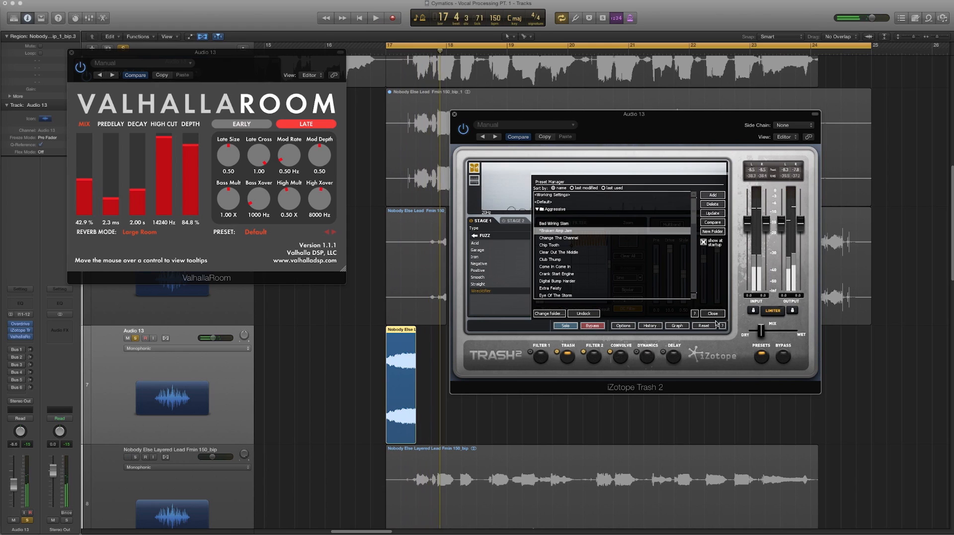
{"action": "key", "text": "space"}
{"action": "key", "text": "space"}
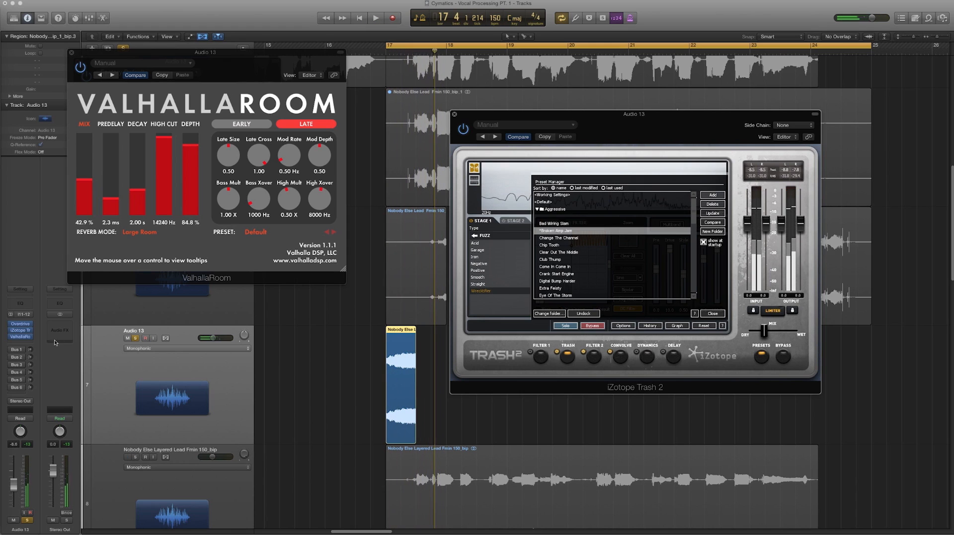
Insert Stereo Delay after ValhallaRoom on the Audio 13 track and move its window clear of the channel strip
{"action": "left_click", "coordinate": [26, 343]}
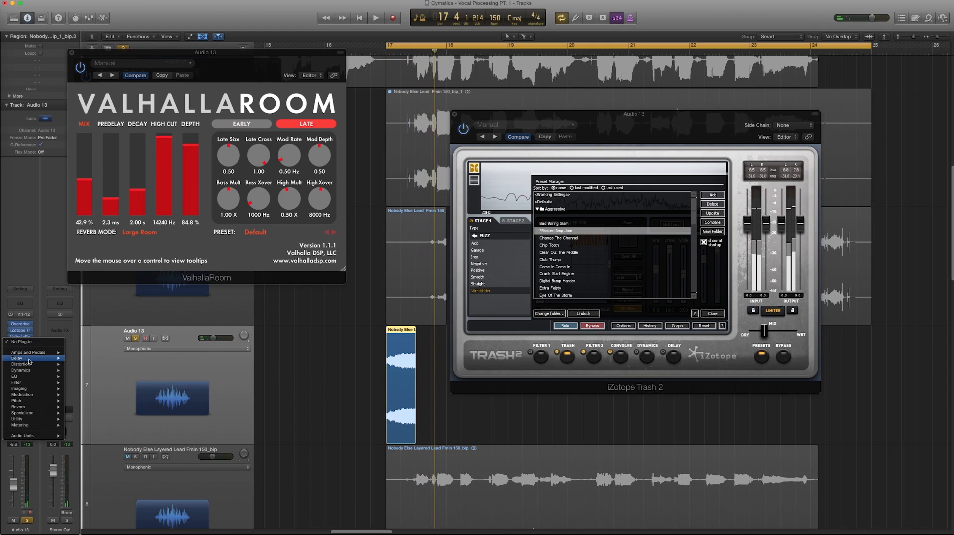
{"action": "mouse_move", "coordinate": [29, 360]}
{"action": "left_click", "coordinate": [136, 378]}
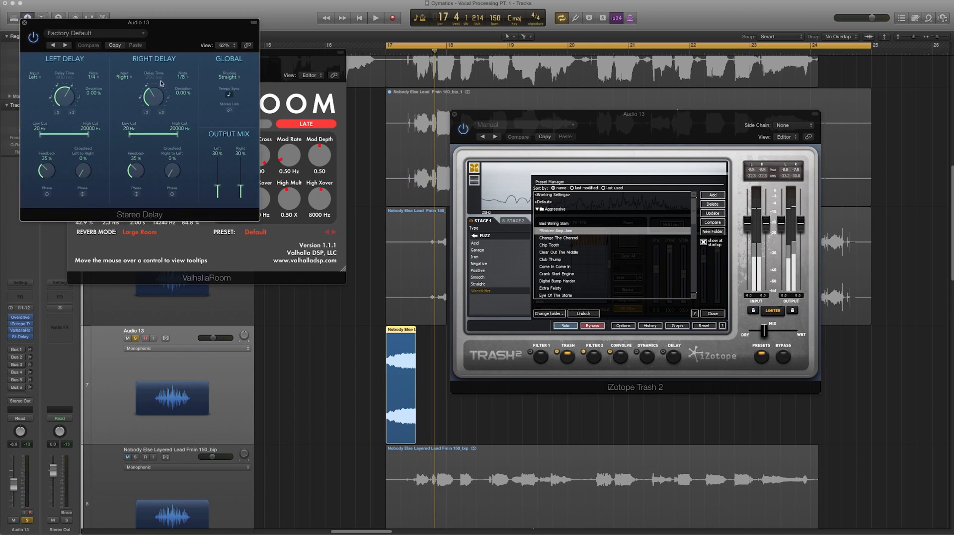
{"action": "left_click_drag", "start_coordinate": [176, 31], "coordinate": [265, 114]}
Set the delay times to 1/2 left with -3.67% deviation and 1/4 right with -3.00%, and the output mix to 42% left and 65% right
{"action": "left_click_drag", "start_coordinate": [332, 259], "coordinate": [332, 251]}
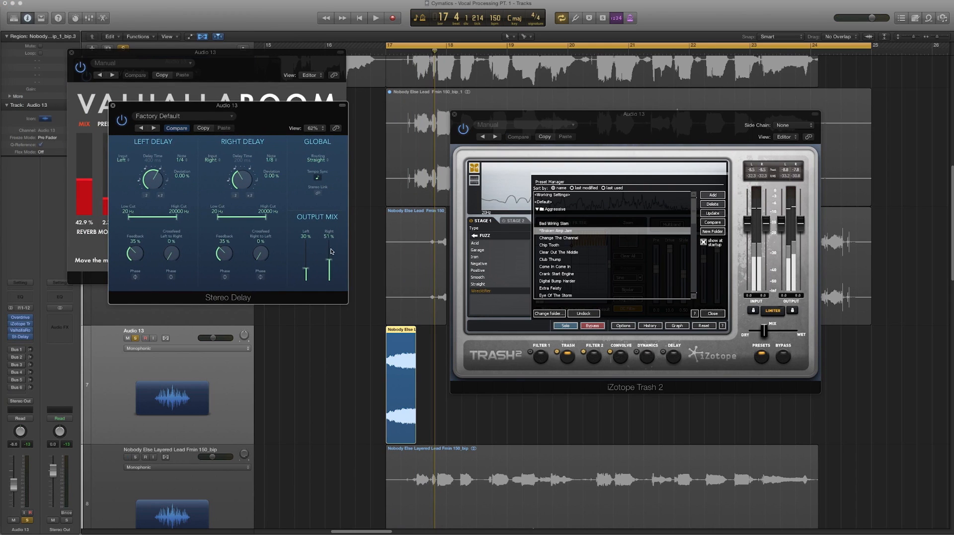
{"action": "left_click_drag", "start_coordinate": [239, 175], "coordinate": [246, 149]}
{"action": "left_click_drag", "start_coordinate": [149, 182], "coordinate": [161, 155]}
{"action": "key", "text": "space"}
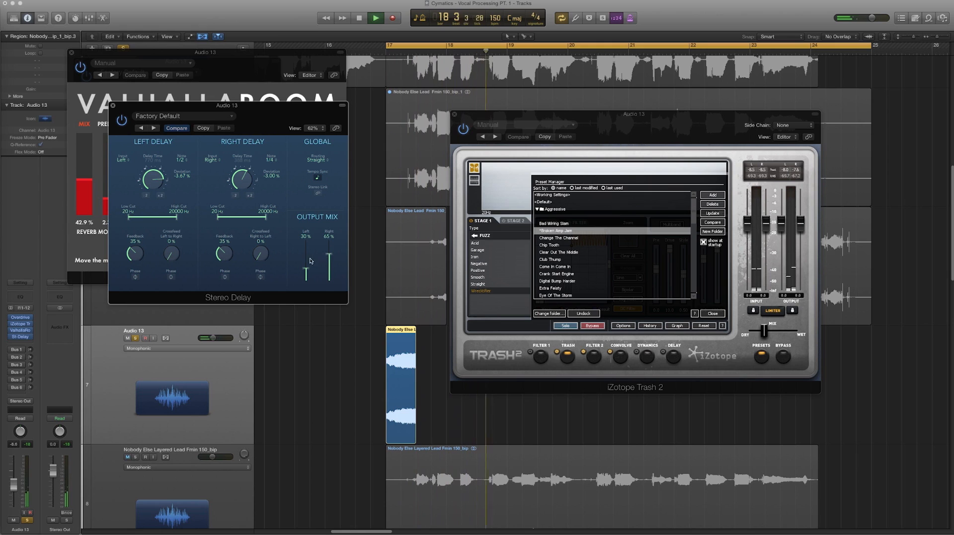
{"action": "key", "text": "space"}
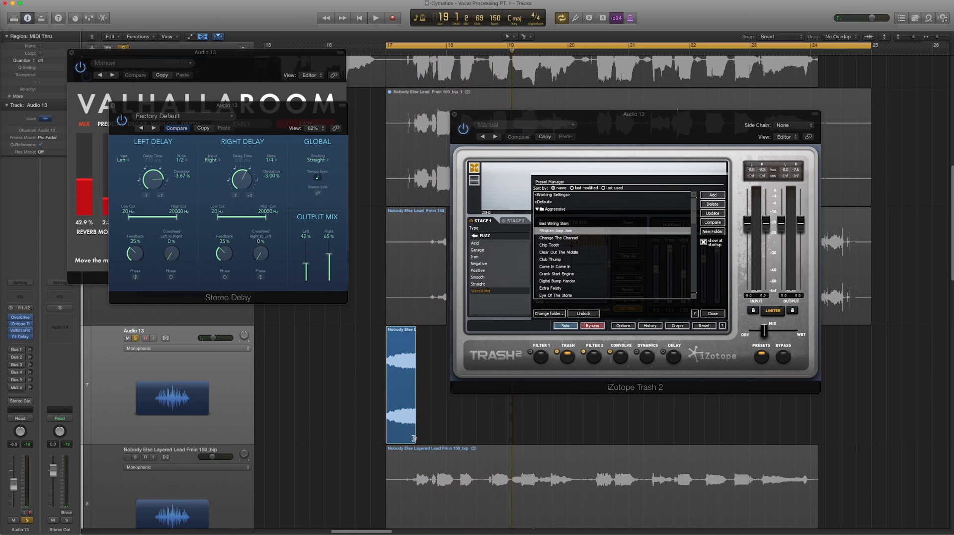
Extend the end of the slice on the Audio 13 track to about three beats and audition it with the effects
{"action": "left_click_drag", "start_coordinate": [413, 438], "coordinate": [428, 434]}
{"action": "key", "text": "space"}
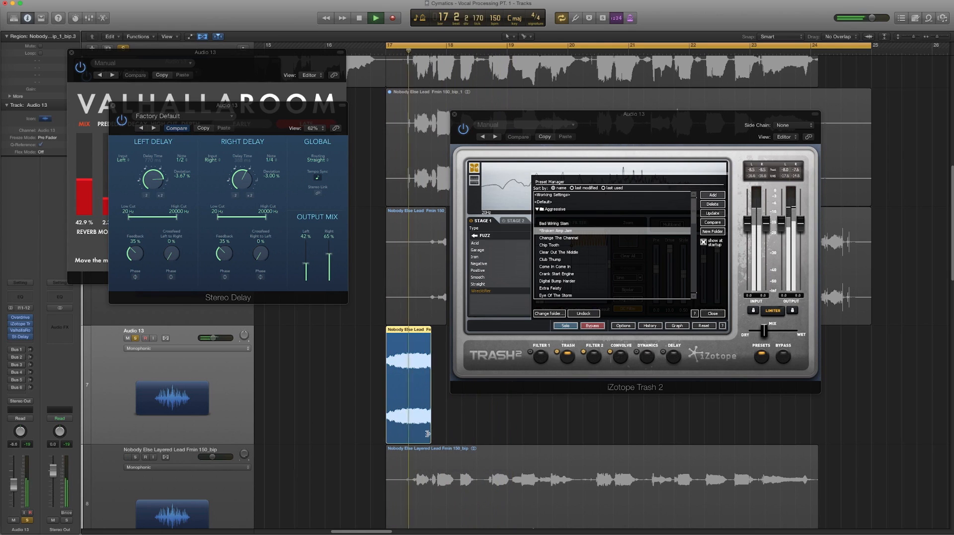
{"action": "key", "text": "space"}
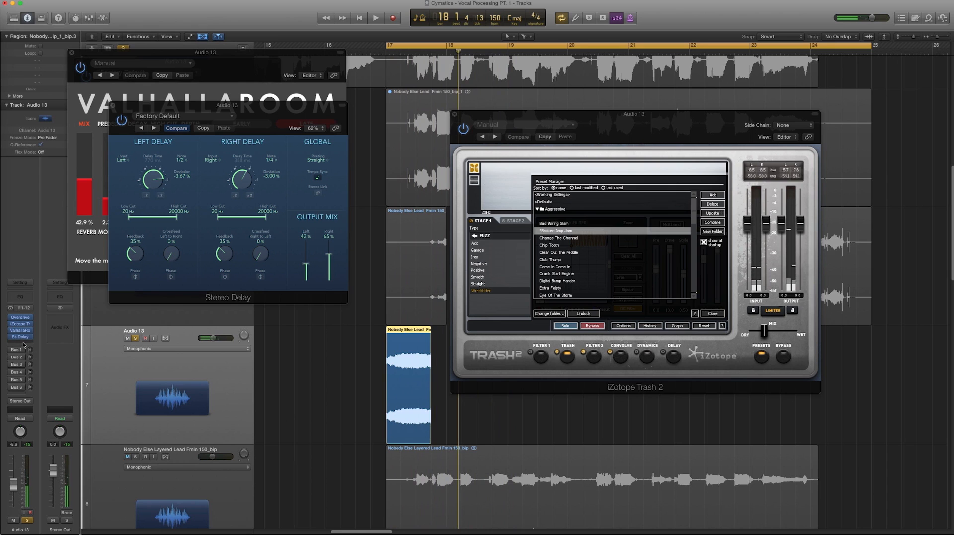
Insert the stereo Waves SoundShifter Pitch plug-in after Stereo Delay on the Audio 13 track
{"action": "left_click", "coordinate": [21, 343]}
{"action": "mouse_move", "coordinate": [25, 435]}
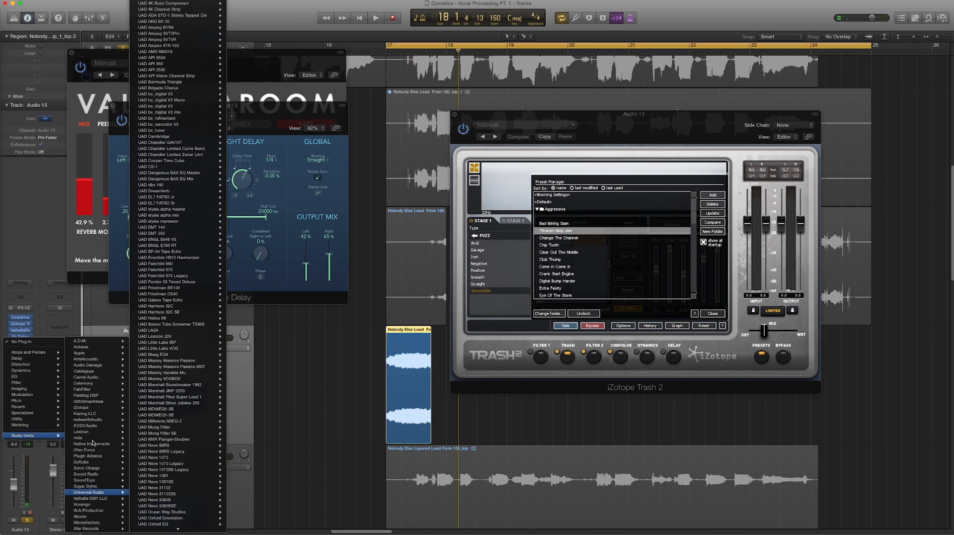
{"action": "mouse_move", "coordinate": [101, 517]}
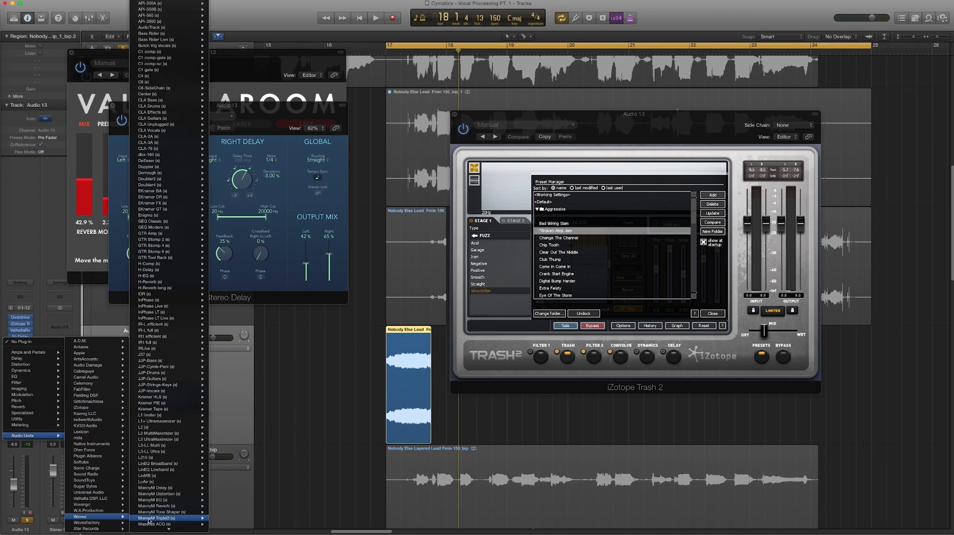
{"action": "scroll", "coordinate": [149, 519], "scroll_direction": "down", "scroll_amount": 15}
{"action": "mouse_move", "coordinate": [201, 365]}
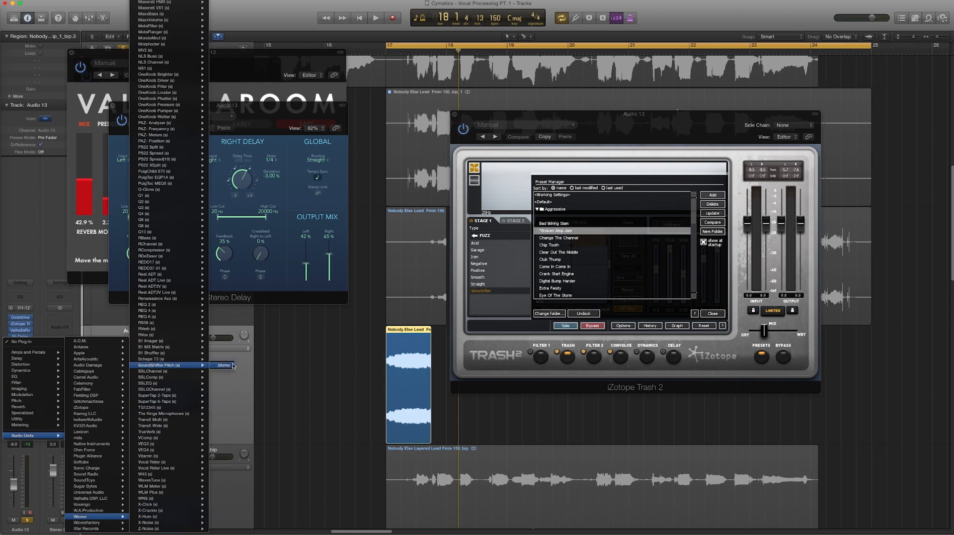
{"action": "left_click", "coordinate": [232, 365]}
Close the ValhallaRoom, Stereo Delay and Trash 2 windows, keeping only the SoundShifter Pitch window open
{"action": "left_click", "coordinate": [182, 62]}
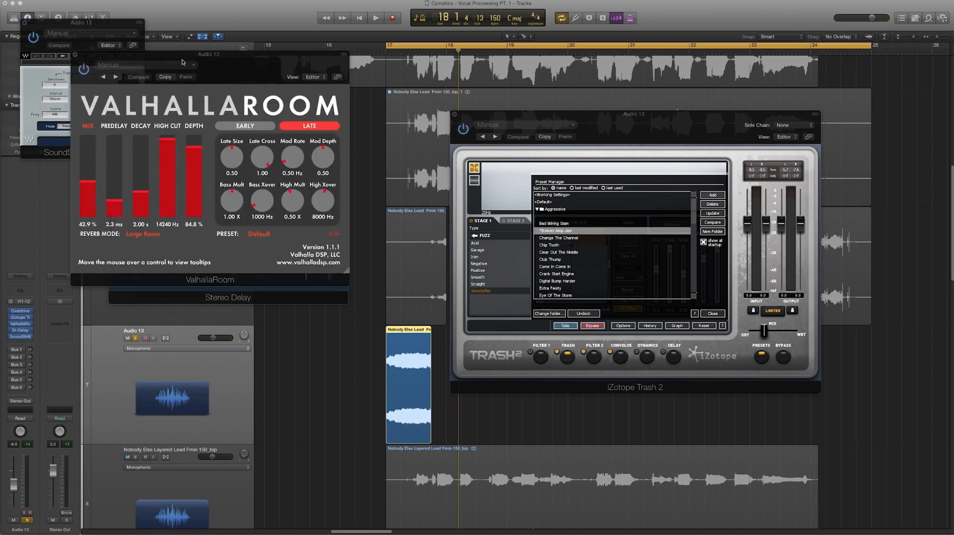
{"action": "left_click_drag", "start_coordinate": [182, 62], "coordinate": [230, 81]}
{"action": "key", "text": "super+w"}
{"action": "left_click_drag", "start_coordinate": [114, 71], "coordinate": [125, 72]}
{"action": "left_click", "coordinate": [89, 62]}
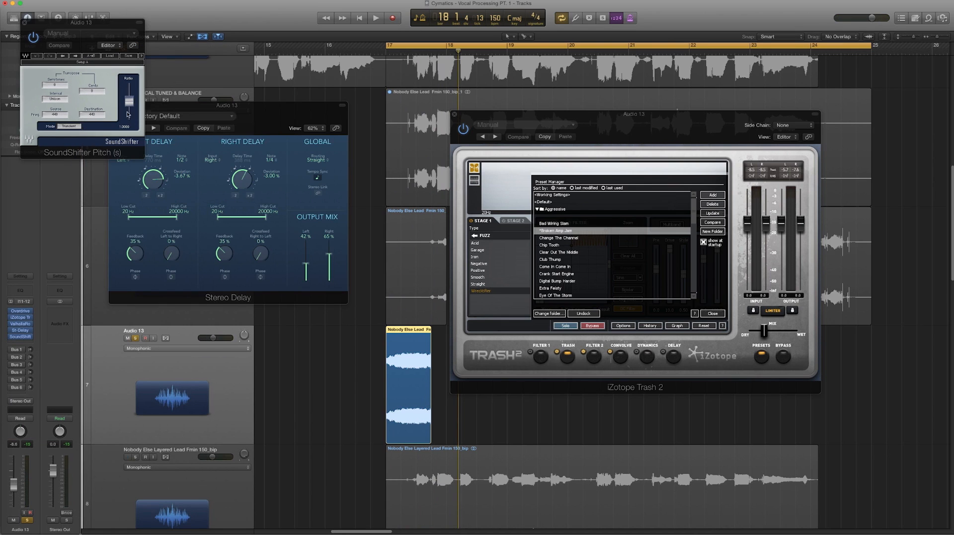
{"action": "left_click", "coordinate": [187, 111]}
{"action": "key", "text": "super+w"}
{"action": "key", "text": "super+w"}
Trim the Audio 13 slice to about one beat, loop it up to bar 18 and audition it
{"action": "left_click", "coordinate": [416, 336], "text": "super"}
{"action": "left_click", "coordinate": [405, 339]}
{"action": "key", "text": "Delete"}
{"action": "mouse_move", "coordinate": [428, 336]}
{"action": "left_mouse_down"}
{"action": "mouse_move", "coordinate": [399, 335]}
{"action": "mouse_move", "coordinate": [447, 335]}
{"action": "left_mouse_up"}
{"action": "key", "text": "space"}
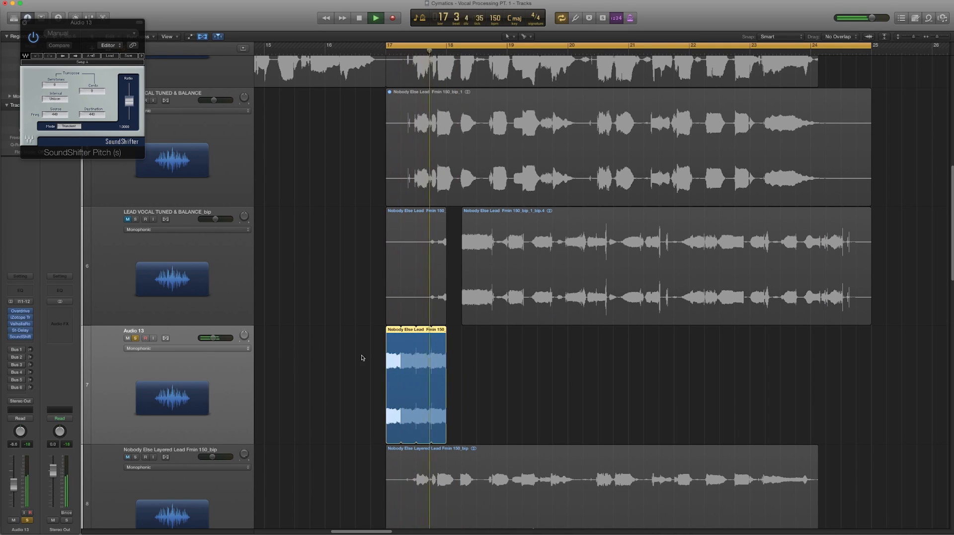
{"action": "key", "text": "space"}
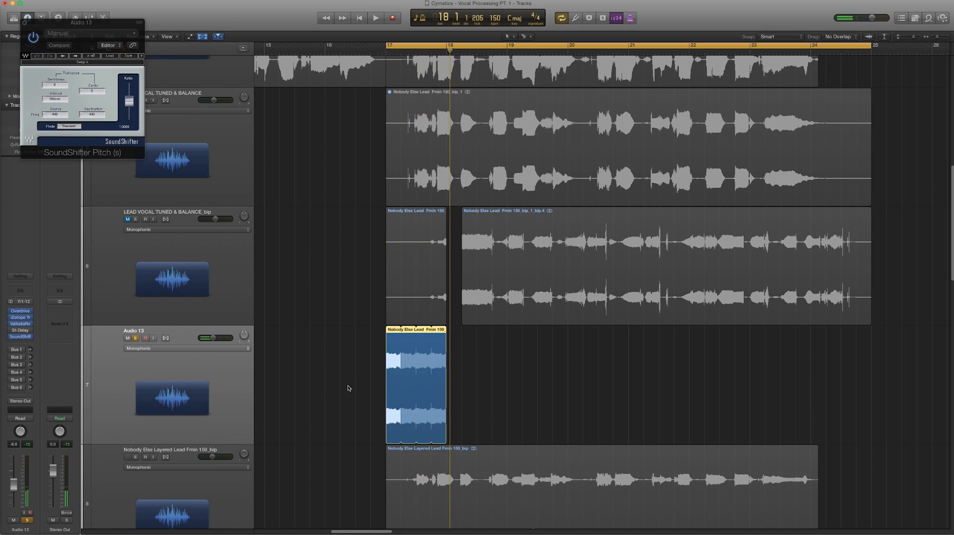
Copy the slice to bar 18 on Audio 13, trim the copy to half a beat, loop it to bar 19 and audition it
{"action": "left_click_drag", "start_coordinate": [396, 331], "coordinate": [503, 333]}
{"action": "left_click", "coordinate": [454, 332], "text": "super"}
{"action": "left_click", "coordinate": [457, 331]}
{"action": "key", "text": "Delete"}
{"action": "left_click", "coordinate": [466, 331]}
{"action": "key", "text": "Delete"}
{"action": "key", "text": "space"}
{"action": "key", "text": "space"}
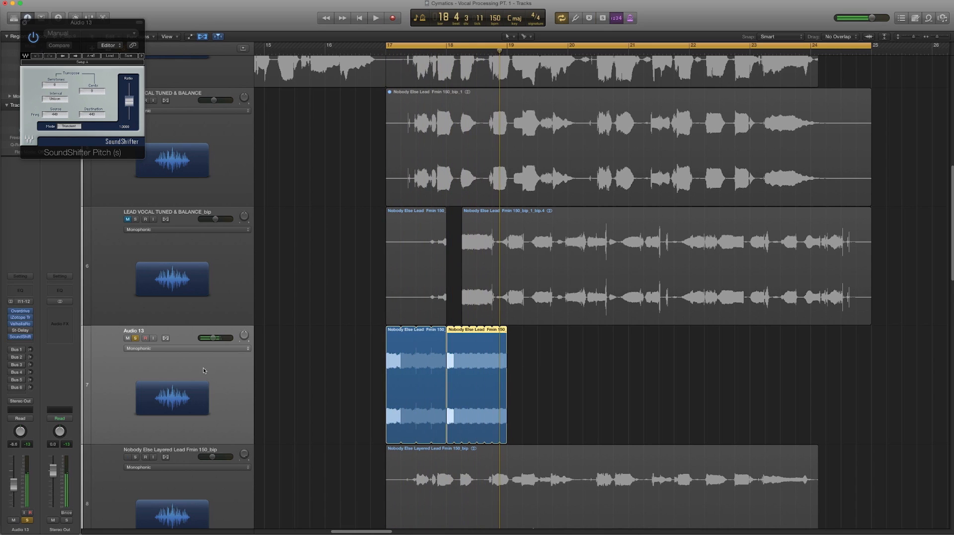
Show track automation and set Audio 13's automation parameter to the SoundShifter pitch ratio
{"action": "left_click", "coordinate": [173, 347]}
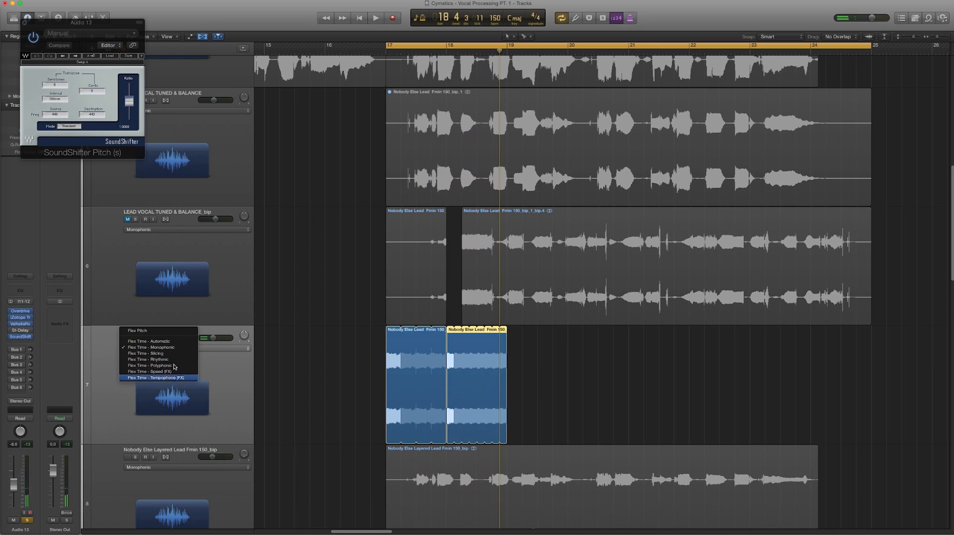
{"action": "left_click", "coordinate": [189, 323]}
{"action": "key", "text": "a"}
{"action": "left_click", "coordinate": [182, 349]}
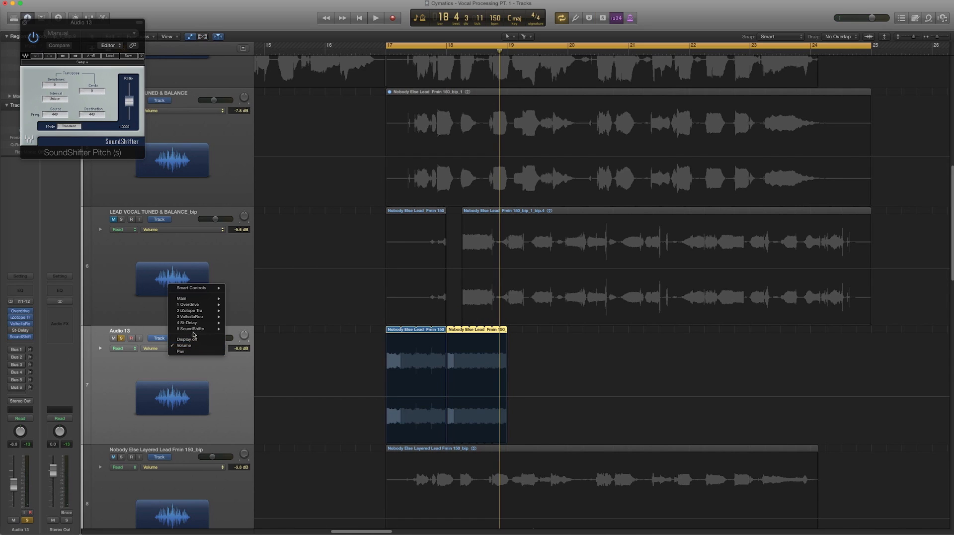
{"action": "mouse_move", "coordinate": [191, 329]}
{"action": "left_click", "coordinate": [240, 334]}
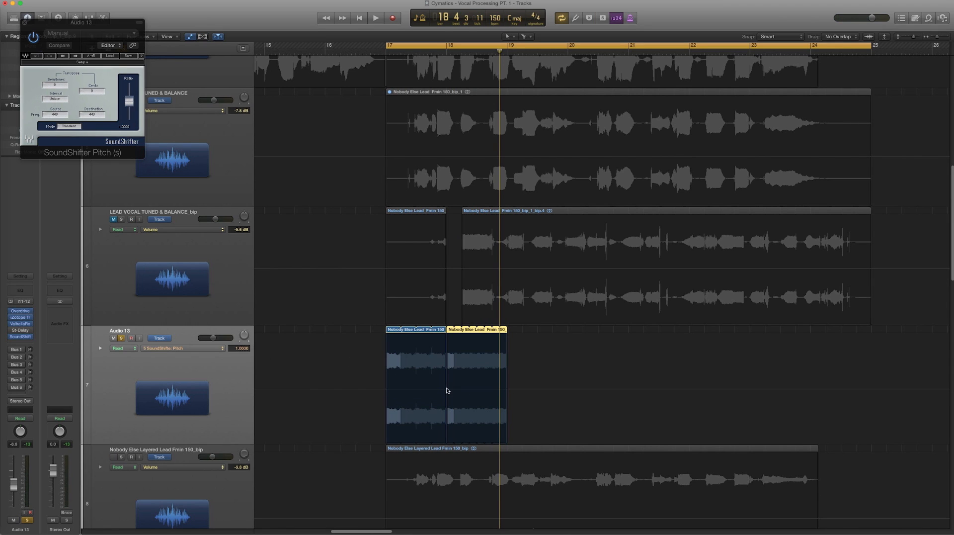
Draw a pitch ratio ramp on Audio 13 from 1.0000 at bar 18 to about 2.0 at bar 19, audition it and hide automation
{"action": "left_click", "coordinate": [446, 389]}
{"action": "left_click", "coordinate": [507, 336]}
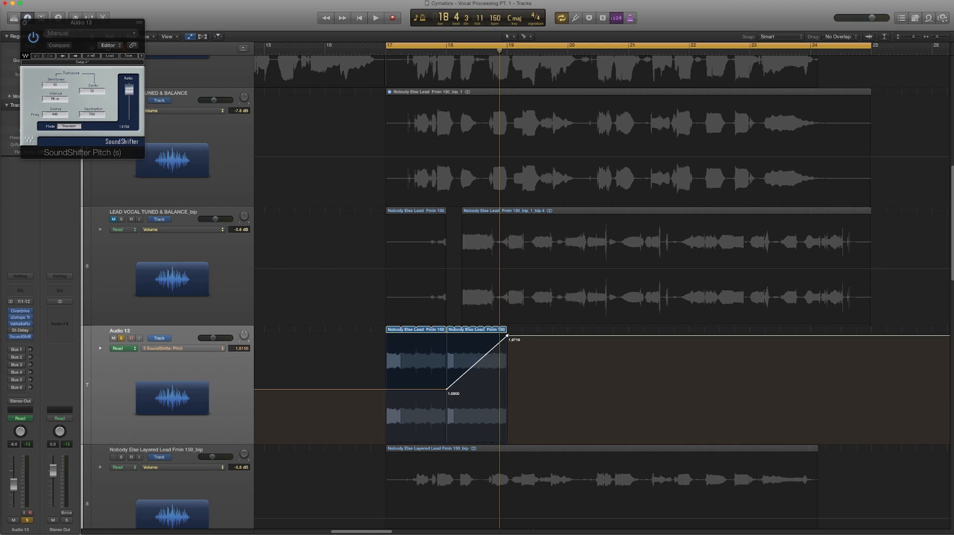
{"action": "key", "text": "space"}
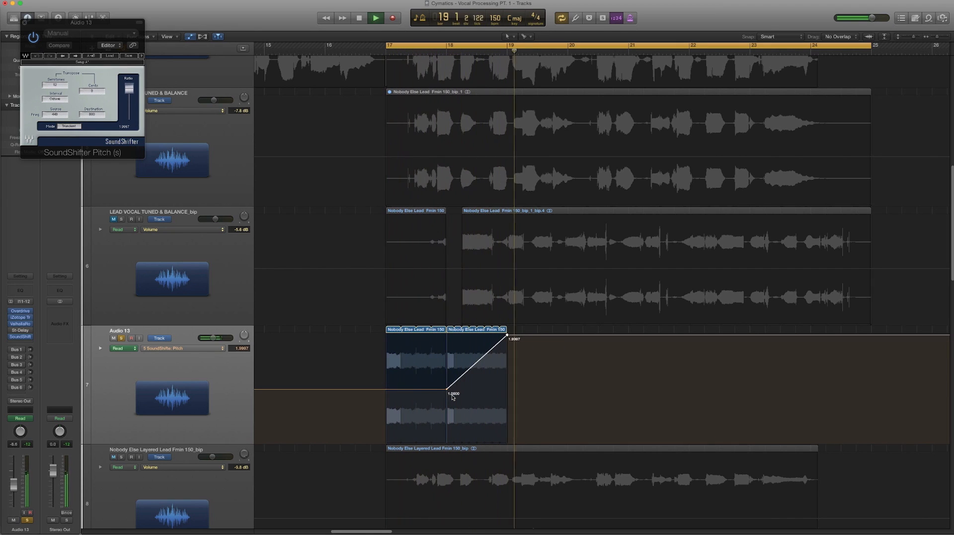
{"action": "key", "text": "space"}
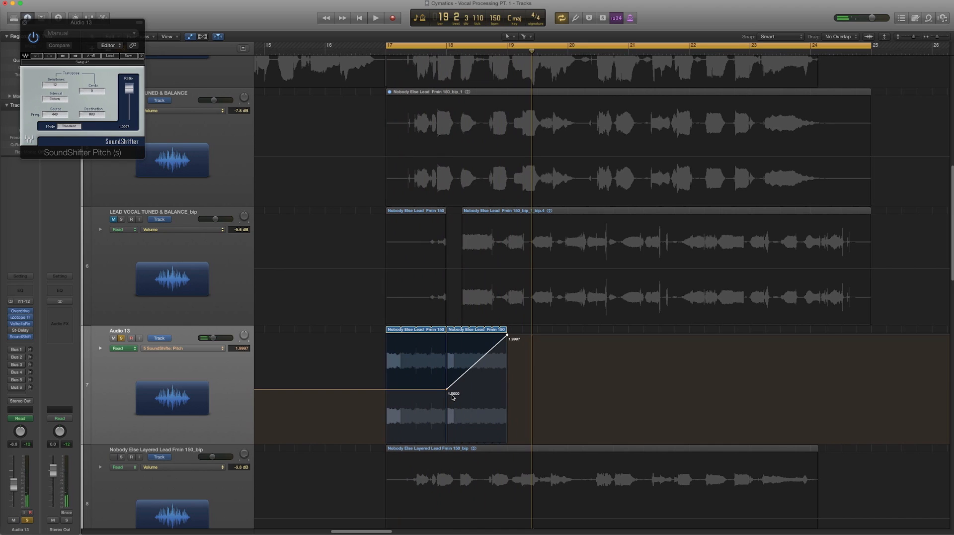
{"action": "key", "text": "a"}
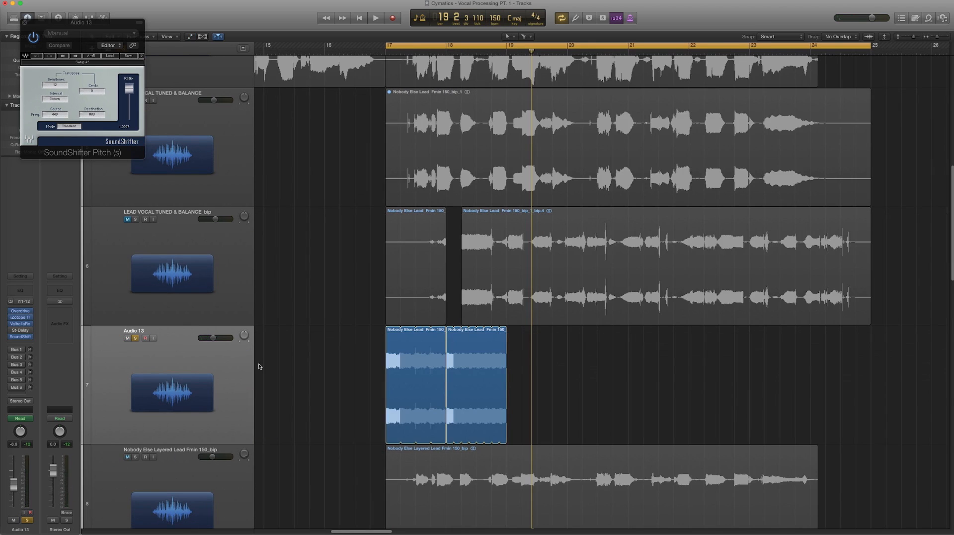
Mute the Audio 13 track and close the SoundShifter Pitch window
{"action": "left_click", "coordinate": [128, 338]}
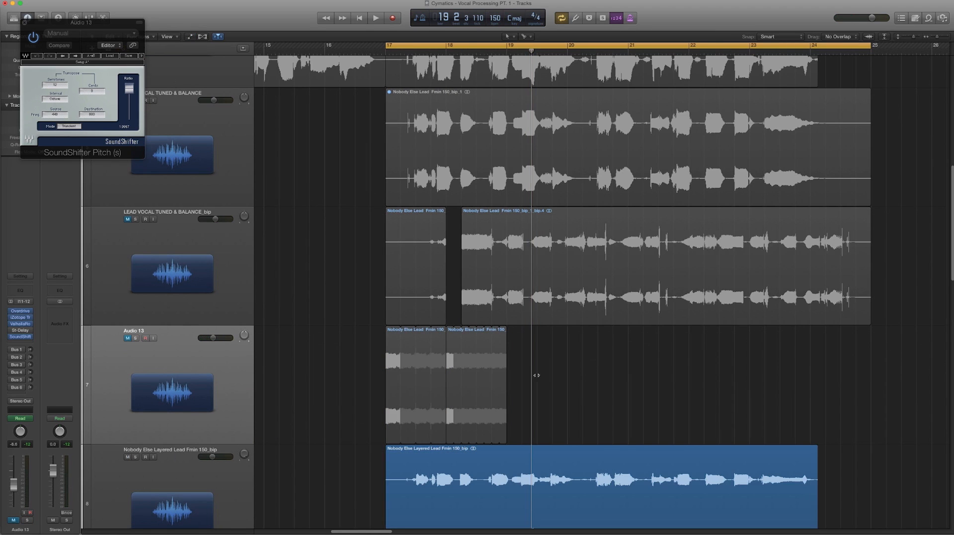
{"action": "key", "text": "super+Up"}
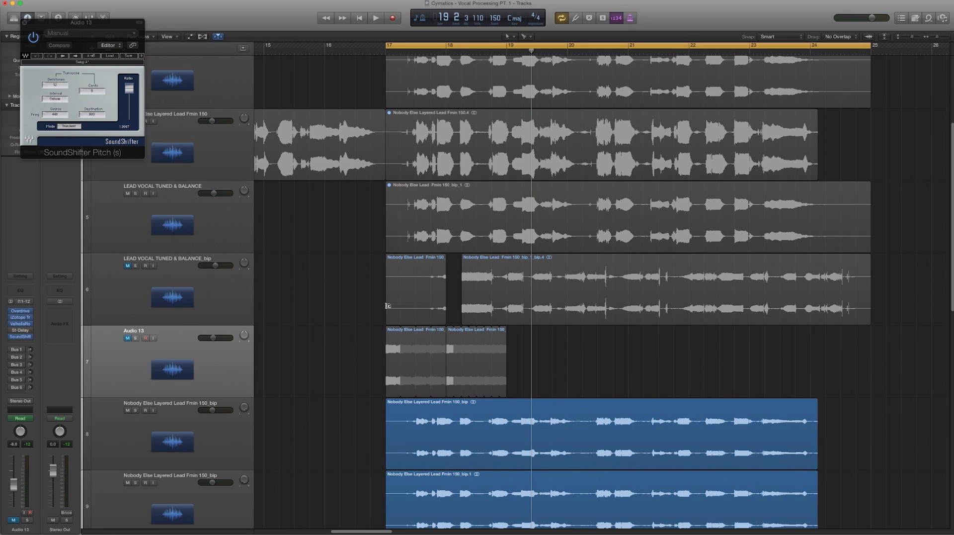
{"action": "left_click", "coordinate": [26, 23]}
Create a duplicate track below LEAD VOCAL TUNED & BALANCE_bip and copy both of that track's regions onto it
{"action": "left_click", "coordinate": [194, 297]}
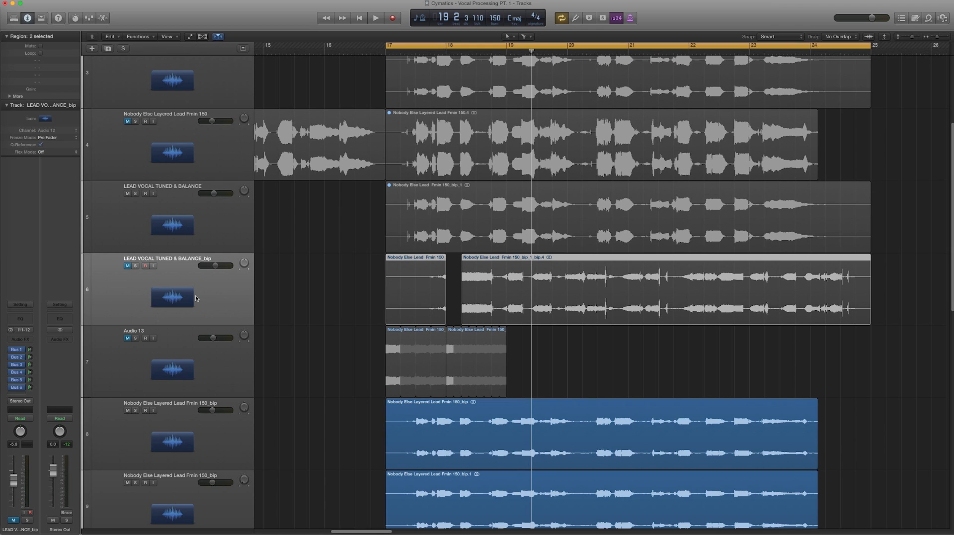
{"action": "left_click", "coordinate": [196, 250]}
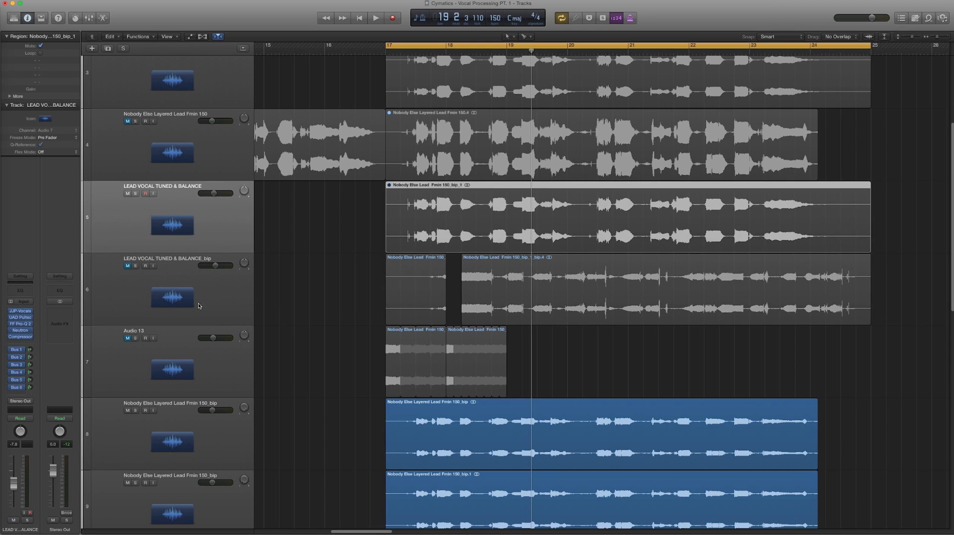
{"action": "left_click", "coordinate": [198, 305]}
{"action": "key", "text": "super+d"}
{"action": "mouse_move", "coordinate": [312, 316]}
{"action": "left_mouse_down"}
{"action": "mouse_move", "coordinate": [458, 299]}
{"action": "mouse_move", "coordinate": [483, 304]}
{"action": "mouse_move", "coordinate": [492, 336]}
{"action": "left_mouse_up"}
{"action": "left_click", "coordinate": [375, 325]}
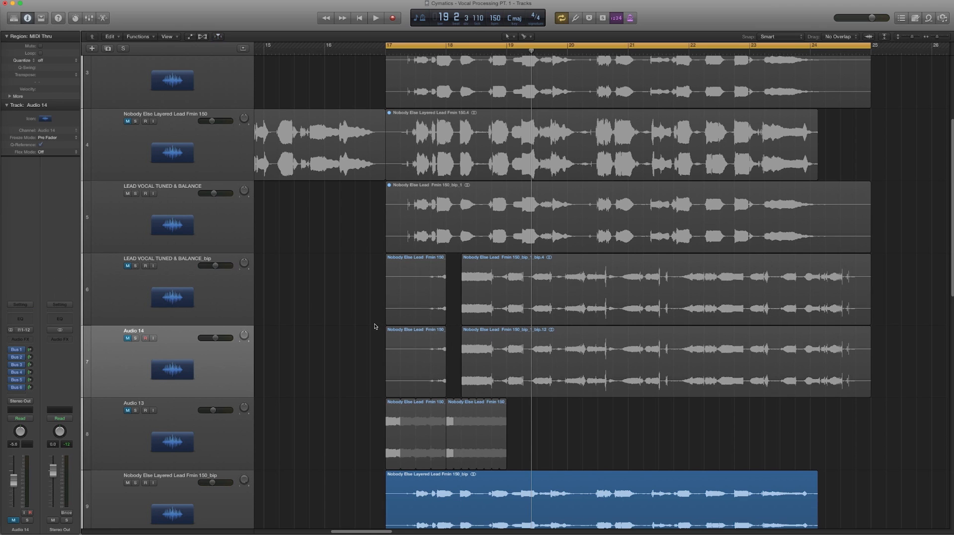
Remove the second region on Audio 14 and extend the first region to bar 25
{"action": "key", "text": "super+Up"}
{"action": "key", "text": "super+Up"}
{"action": "key", "text": "super+Up"}
{"action": "key", "text": "super+Up"}
{"action": "key", "text": "super+Up"}
{"action": "key", "text": "super+Up"}
{"action": "key", "text": "super+Up"}
{"action": "key", "text": "super+Up"}
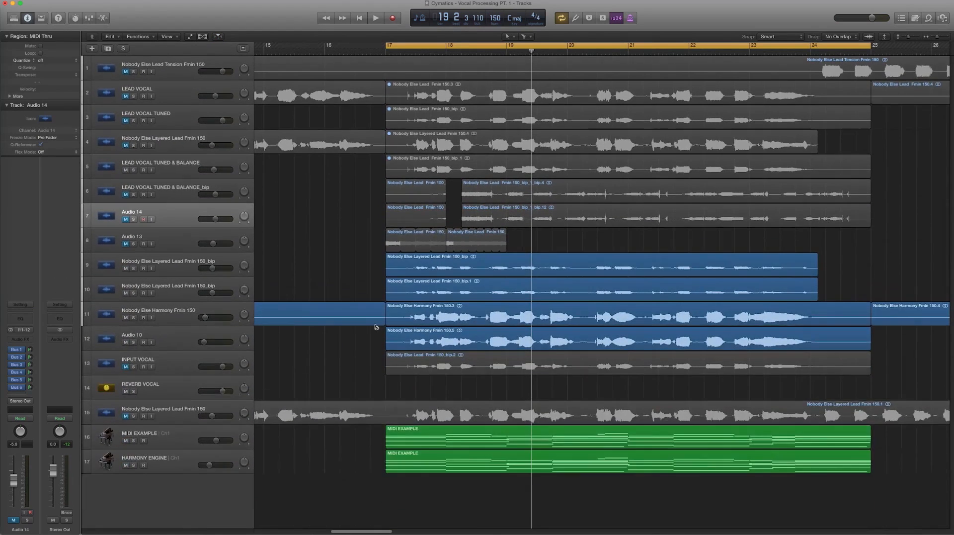
{"action": "key", "text": "super+Down"}
{"action": "key", "text": "super+Down"}
{"action": "key", "text": "super+Down"}
{"action": "key", "text": "super+Down"}
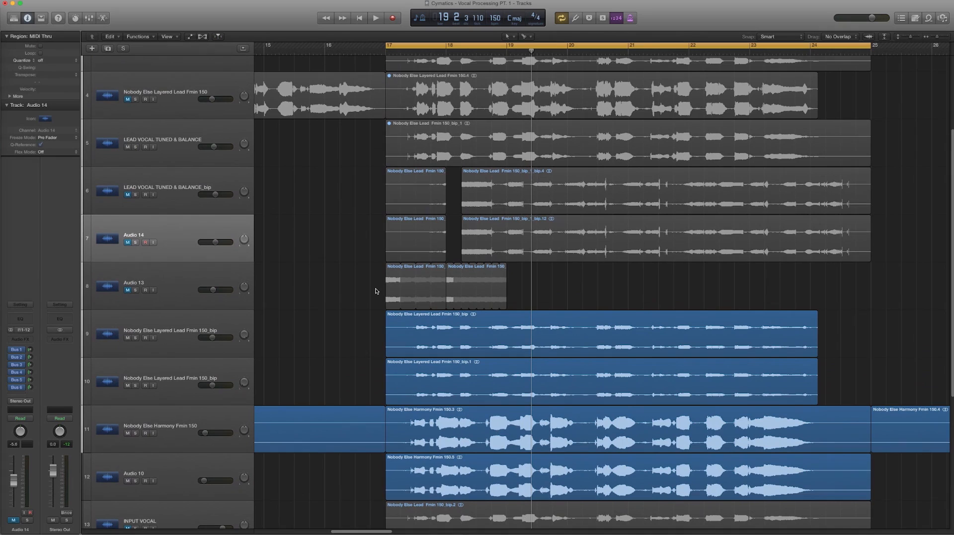
{"action": "left_click", "coordinate": [468, 249]}
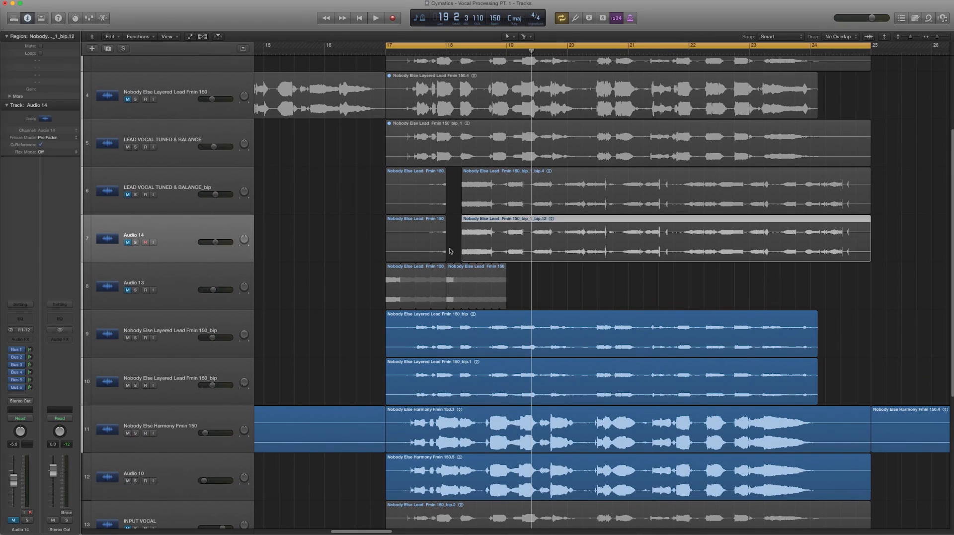
{"action": "left_click_drag", "start_coordinate": [446, 255], "coordinate": [870, 258]}
Open the Audio 14 region in the file editor, reverse its audio and close the editor
{"action": "double_click", "coordinate": [431, 223]}
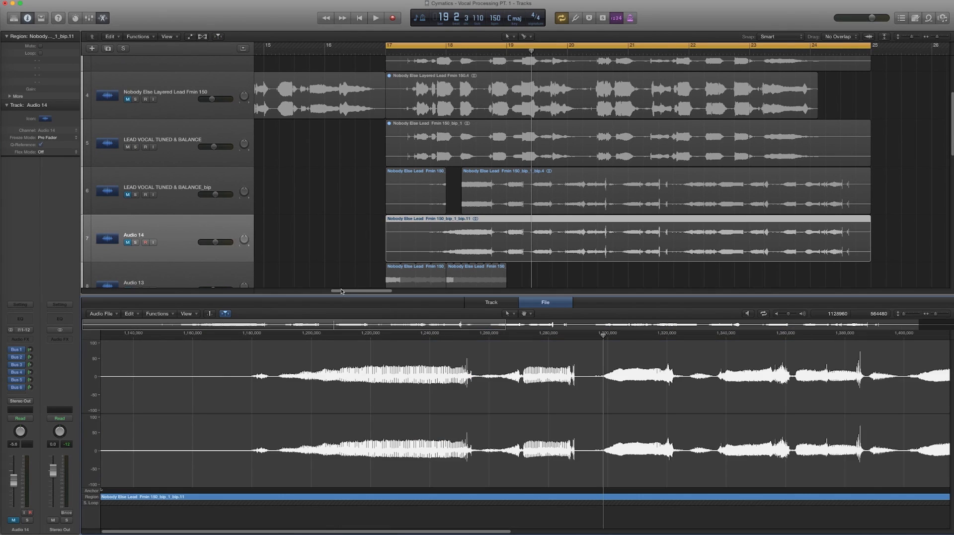
{"action": "left_click", "coordinate": [164, 315]}
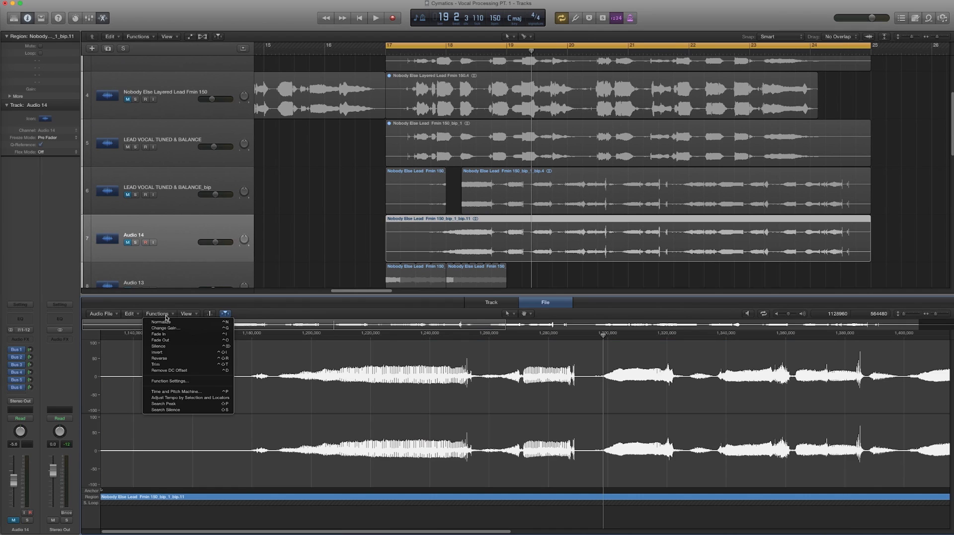
{"action": "left_click", "coordinate": [166, 358]}
{"action": "left_click", "coordinate": [106, 19]}
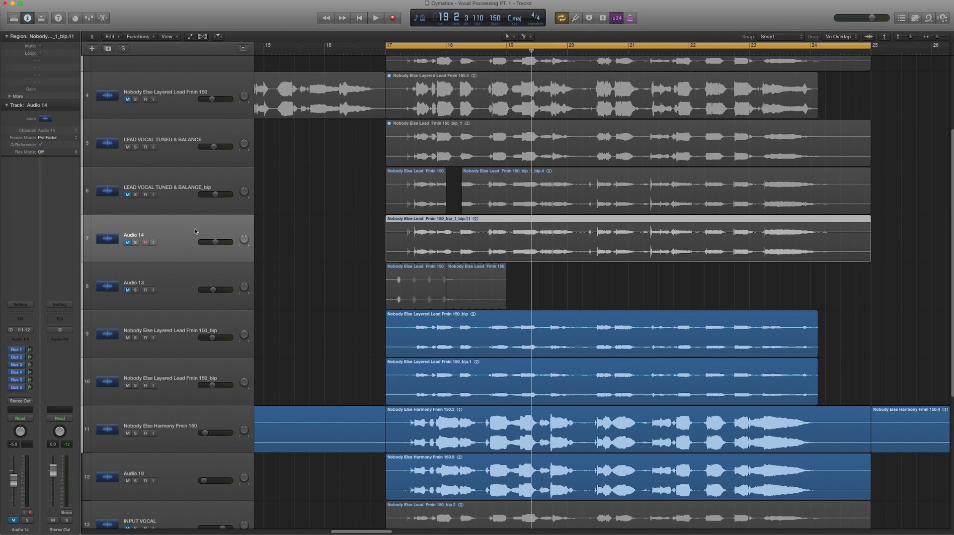
Set a one-beat cycle range at 17 3, unmute and solo Audio 14, and audition the vocal there
{"action": "key", "text": "z"}
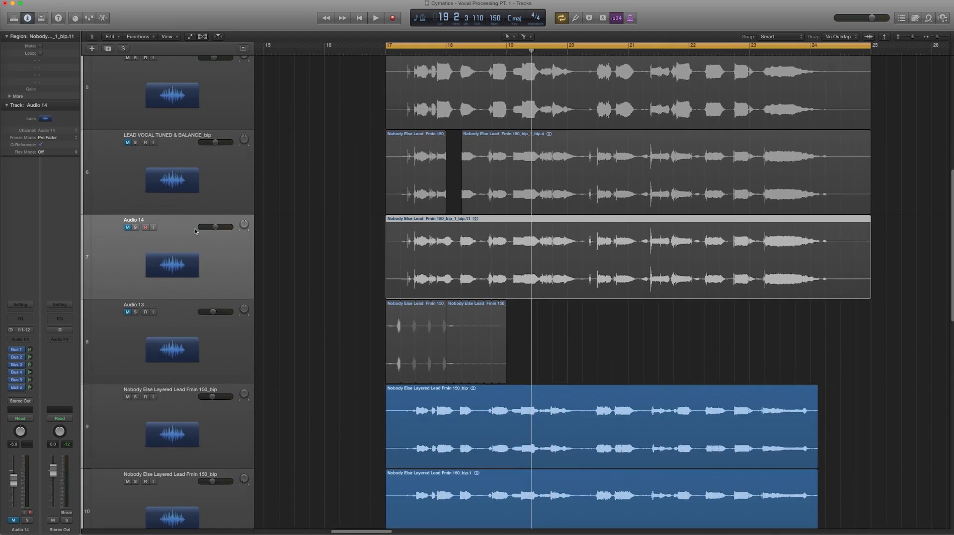
{"action": "scroll", "coordinate": [485, 114], "scroll_direction": "left", "scroll_amount": 10}
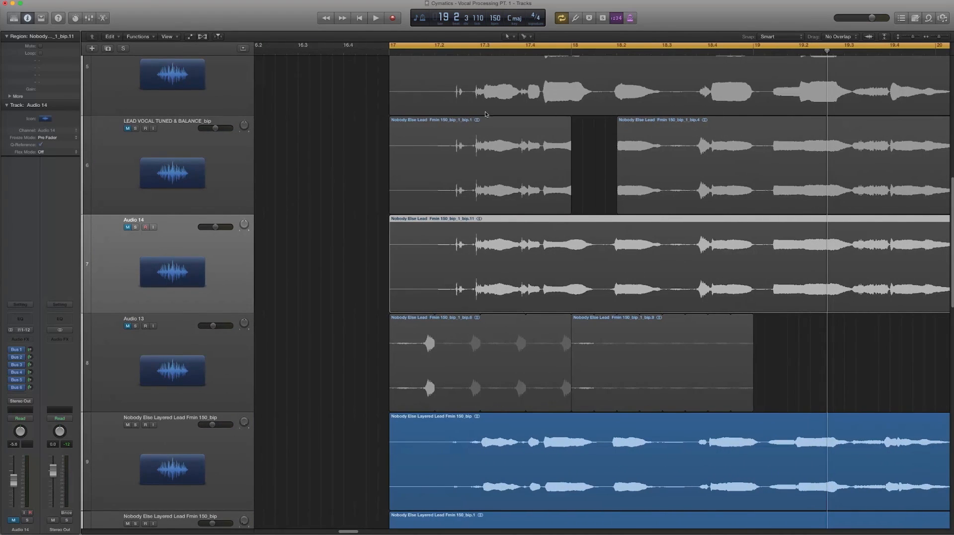
{"action": "left_click", "coordinate": [491, 45]}
{"action": "left_click_drag", "start_coordinate": [526, 47], "coordinate": [520, 45]}
{"action": "key", "text": "space"}
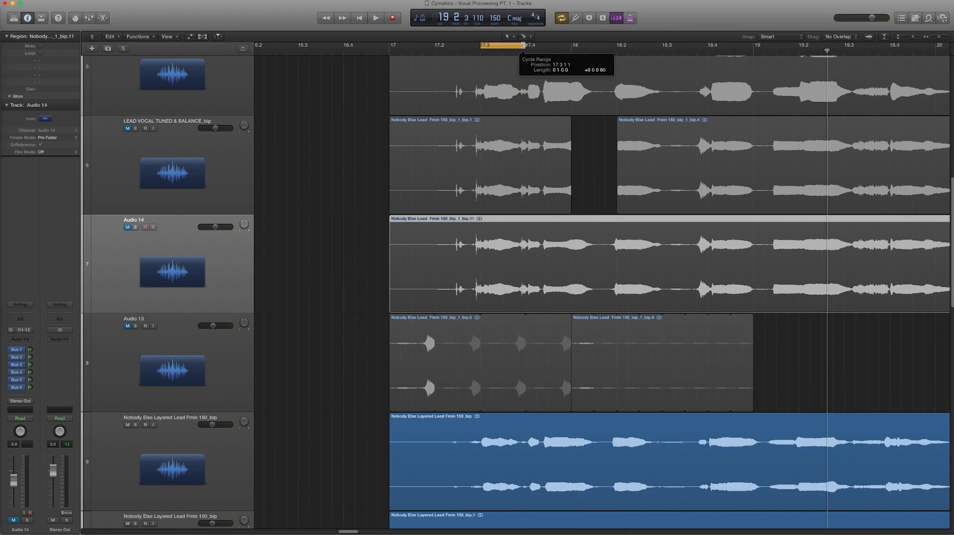
{"action": "left_click", "coordinate": [128, 227]}
{"action": "left_click", "coordinate": [135, 228]}
{"action": "key", "text": "space"}
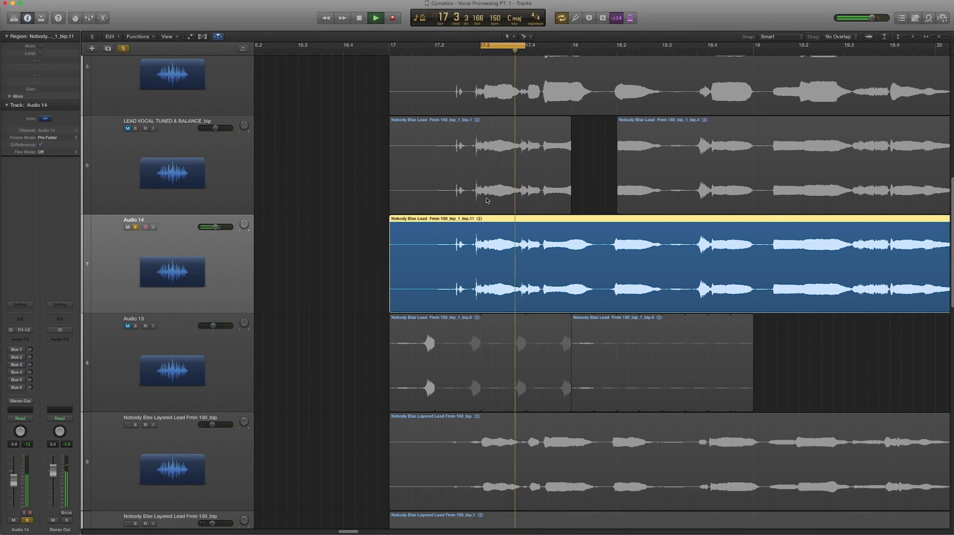
{"action": "key", "text": "space"}
Move the one-beat cycle range to 17 4 and audition that part of the vocal
{"action": "left_click", "coordinate": [522, 45]}
{"action": "left_click_drag", "start_coordinate": [521, 46], "coordinate": [554, 49]}
{"action": "key", "text": "space"}
{"action": "key", "text": "space"}
Add three duplicate tracks, Audio 15, Audio 16 and Audio 17, below Audio 14
{"action": "key", "text": "super+d"}
{"action": "key", "text": "super+d"}
{"action": "key", "text": "super+d"}
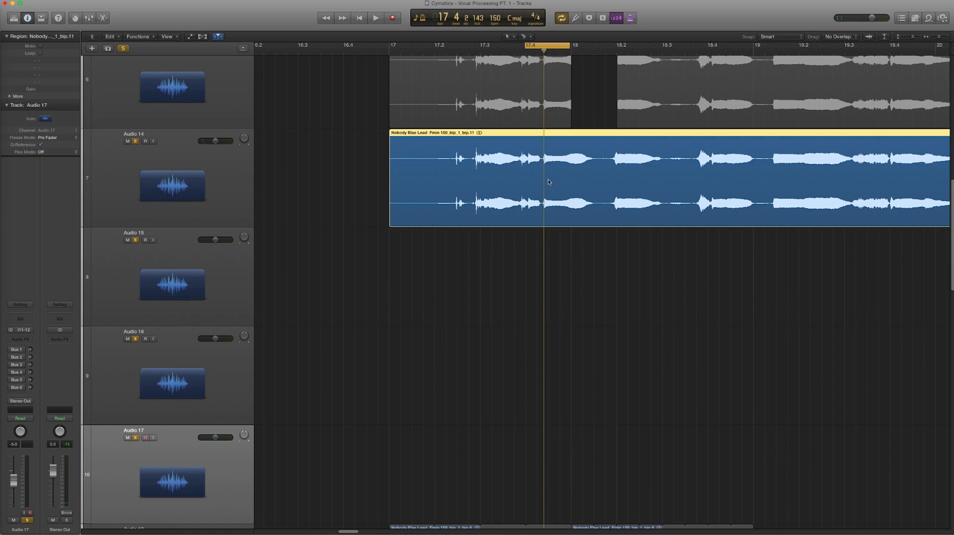
Divide the Audio 14 region at 17 4 3, 18 1 1, 17 3 3 and 17 3 4 to isolate two short vocal slices
{"action": "left_click", "coordinate": [547, 199]}
{"action": "left_click_drag", "start_coordinate": [574, 198], "coordinate": [573, 199]}
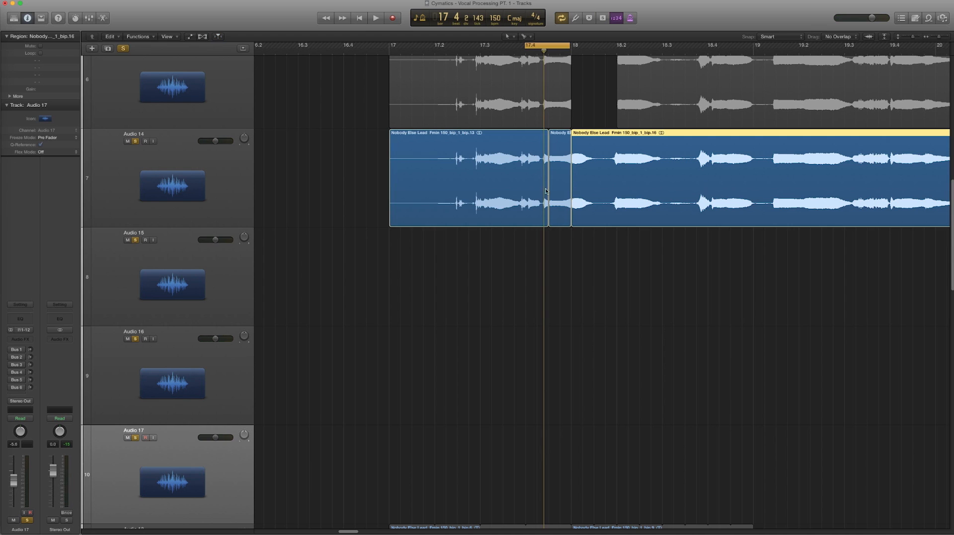
{"action": "left_click", "coordinate": [503, 185], "text": "super"}
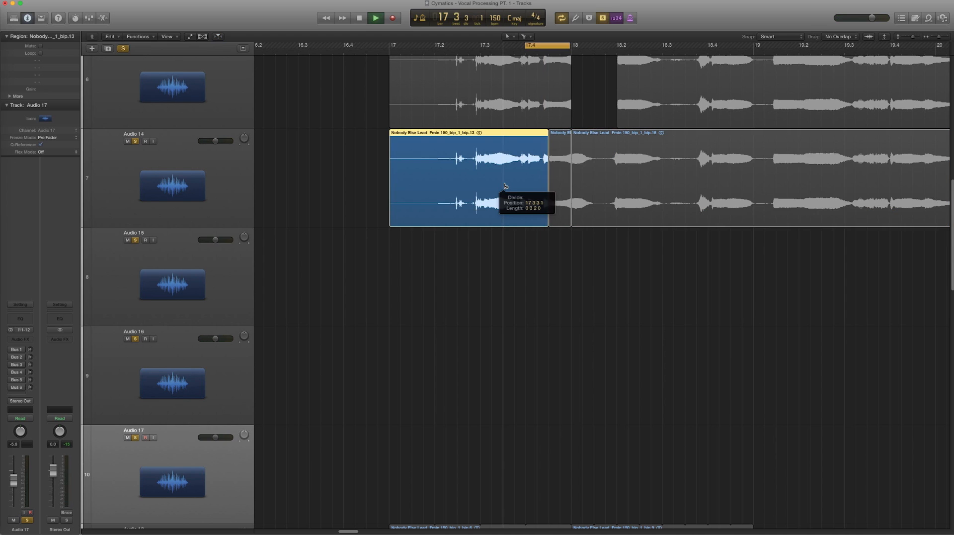
{"action": "left_click", "coordinate": [512, 190], "text": "super"}
Copy the quarter-beat slice to bar 17 on Audio 15 and the half-beat slice to 17 1 3
{"action": "left_click_drag", "start_coordinate": [513, 190], "coordinate": [396, 284]}
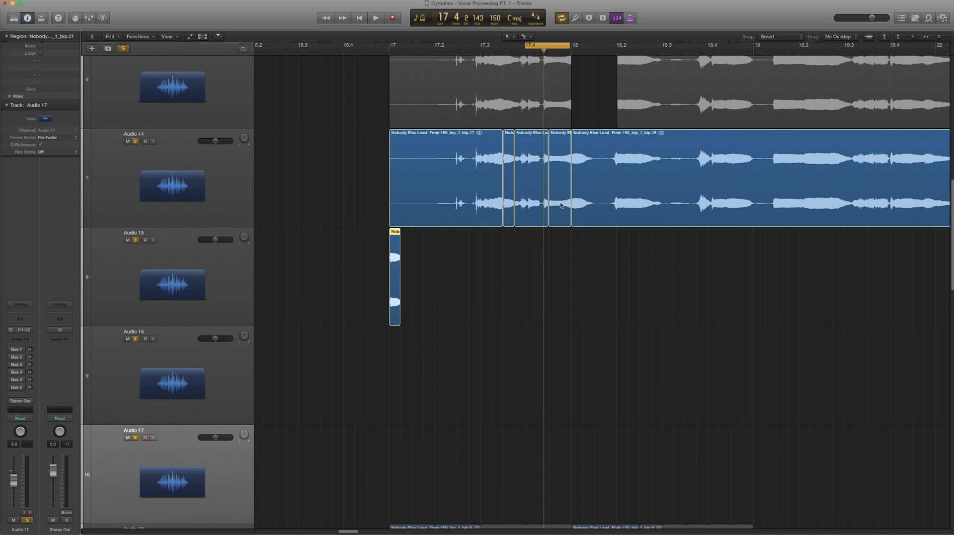
{"action": "left_click_drag", "start_coordinate": [561, 211], "coordinate": [424, 280]}
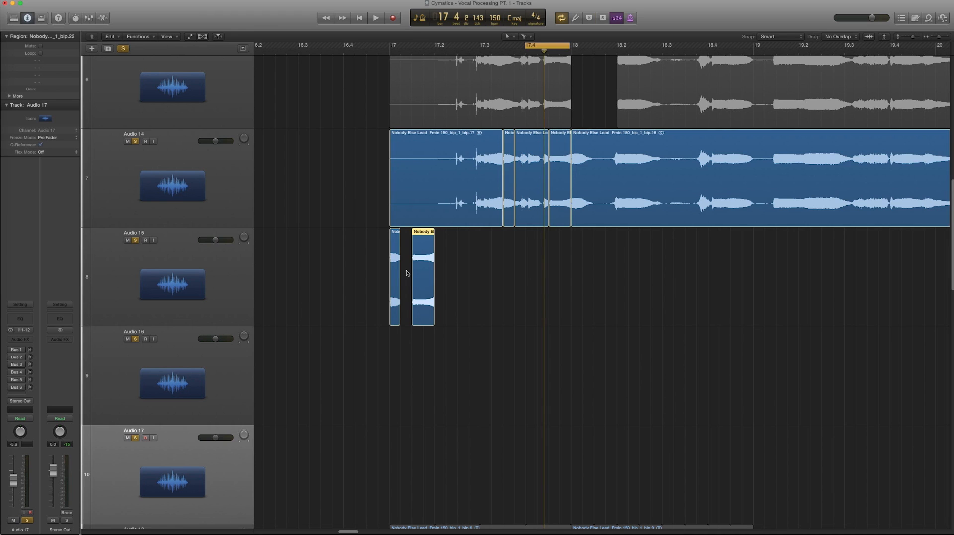
Lengthen the first Audio 15 slice to a half beat and audition both slices with a one-beat cycle range at bar 17
{"action": "left_click", "coordinate": [407, 281]}
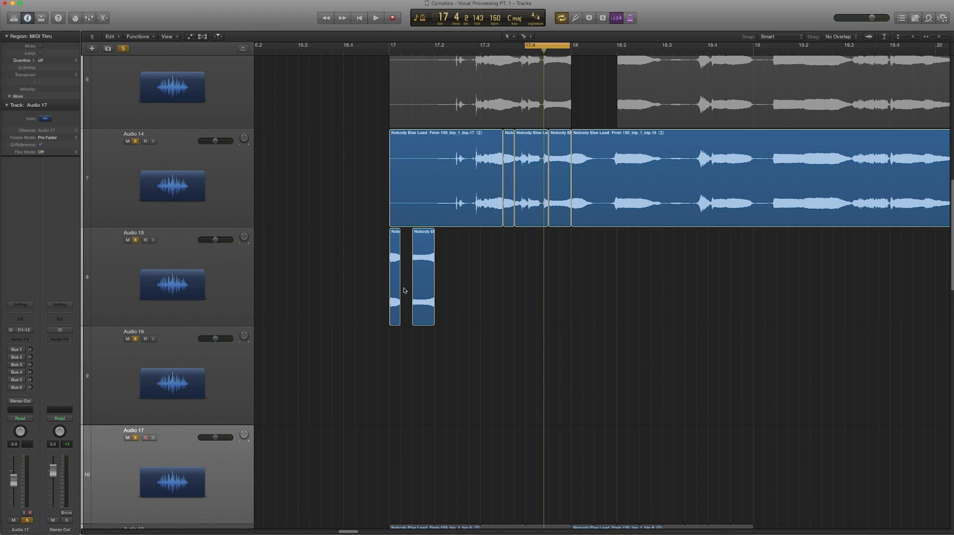
{"action": "left_click_drag", "start_coordinate": [400, 321], "coordinate": [410, 321]}
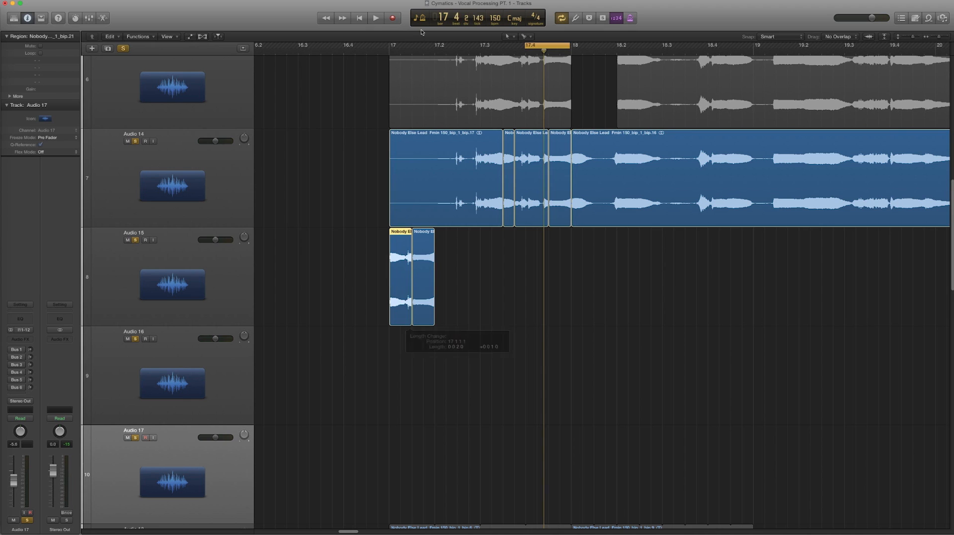
{"action": "left_click_drag", "start_coordinate": [393, 52], "coordinate": [433, 47]}
{"action": "key", "text": "space"}
{"action": "key", "text": "space"}
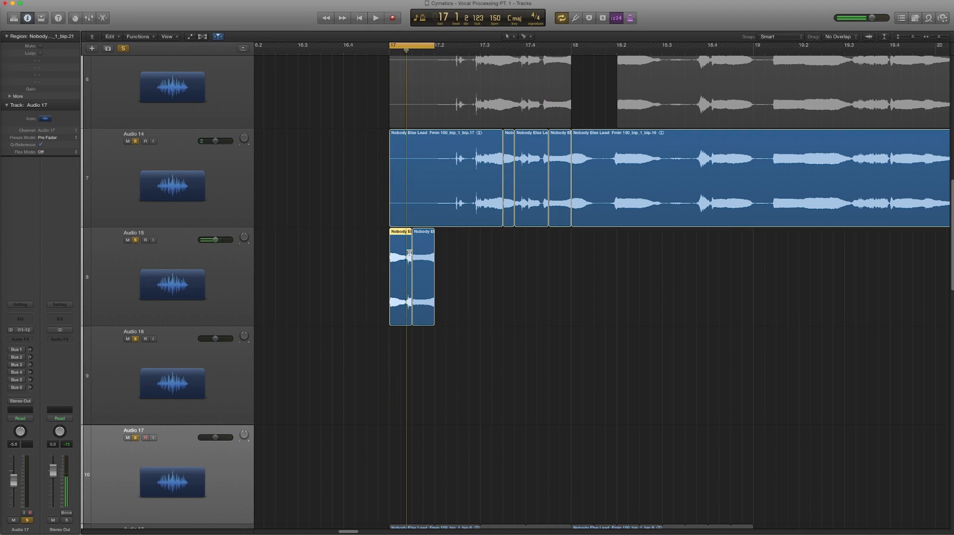
Split the first Audio 15 slice just before its closing transient and delete the short tail
{"action": "key", "text": "super+t"}
{"action": "left_click", "coordinate": [410, 240]}
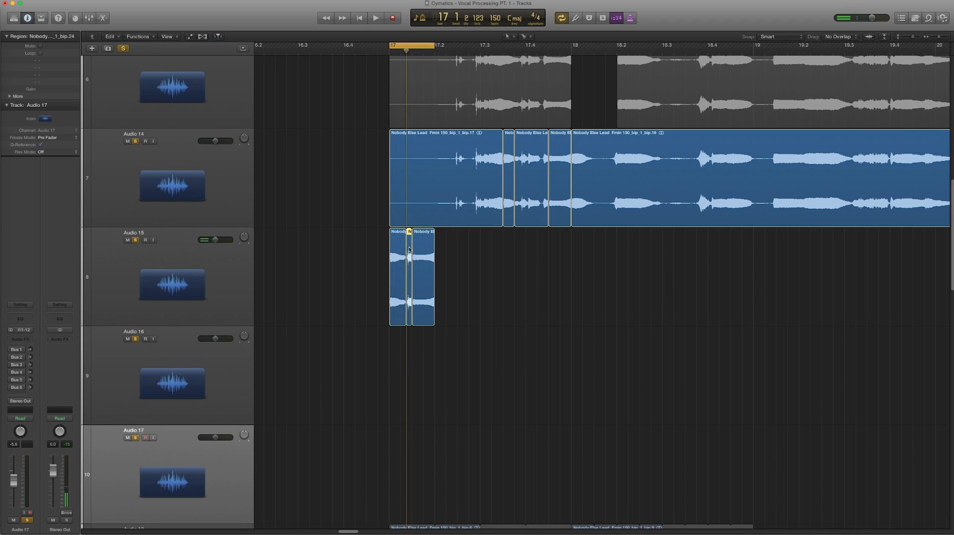
{"action": "key", "text": "Delete"}
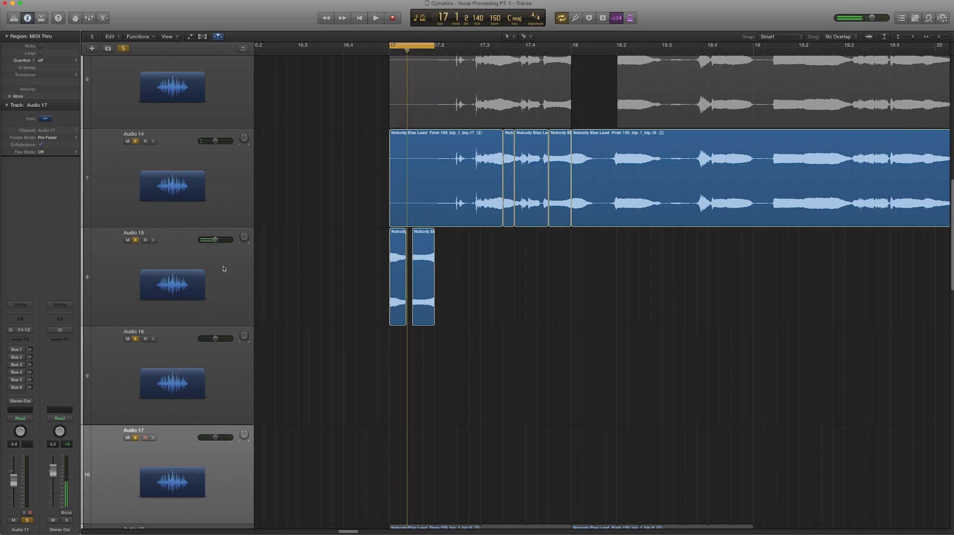
Move the half-beat slice at 17 1 3 down to Audio 16 and insert a Pitch Shifter on that track
{"action": "left_click", "coordinate": [233, 271]}
{"action": "left_click", "coordinate": [424, 322]}
{"action": "left_click_drag", "start_coordinate": [423, 322], "coordinate": [423, 421]}
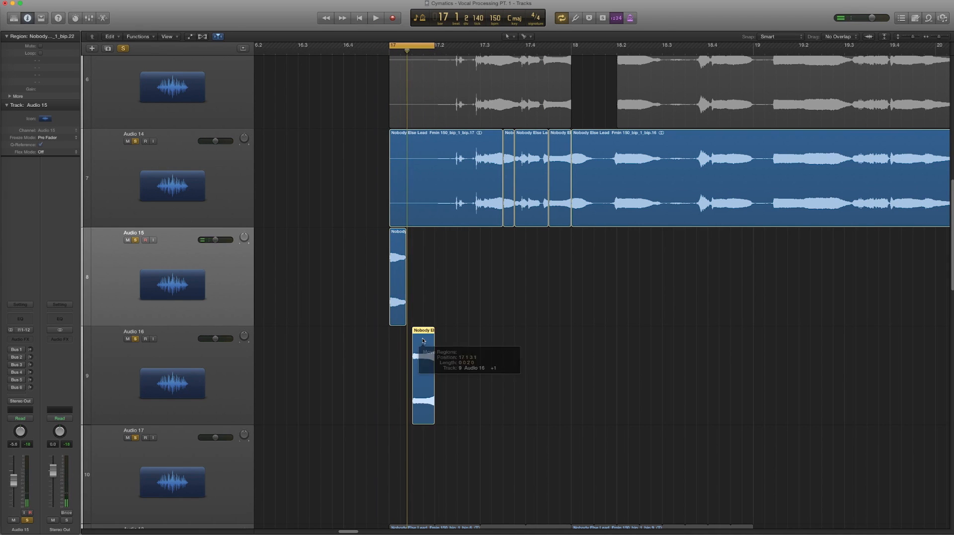
{"action": "left_click", "coordinate": [163, 365]}
{"action": "left_click", "coordinate": [20, 339]}
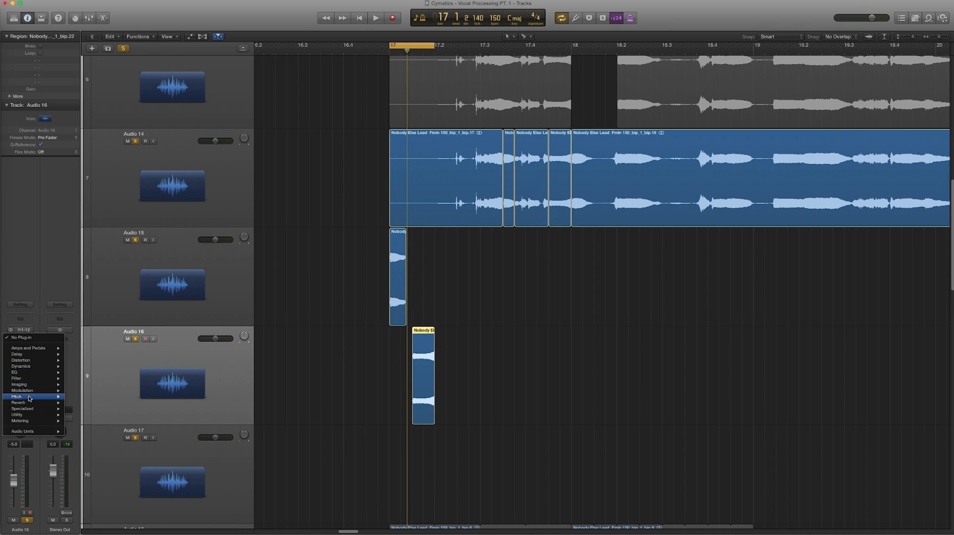
{"action": "mouse_move", "coordinate": [28, 404]}
{"action": "left_click", "coordinate": [140, 404]}
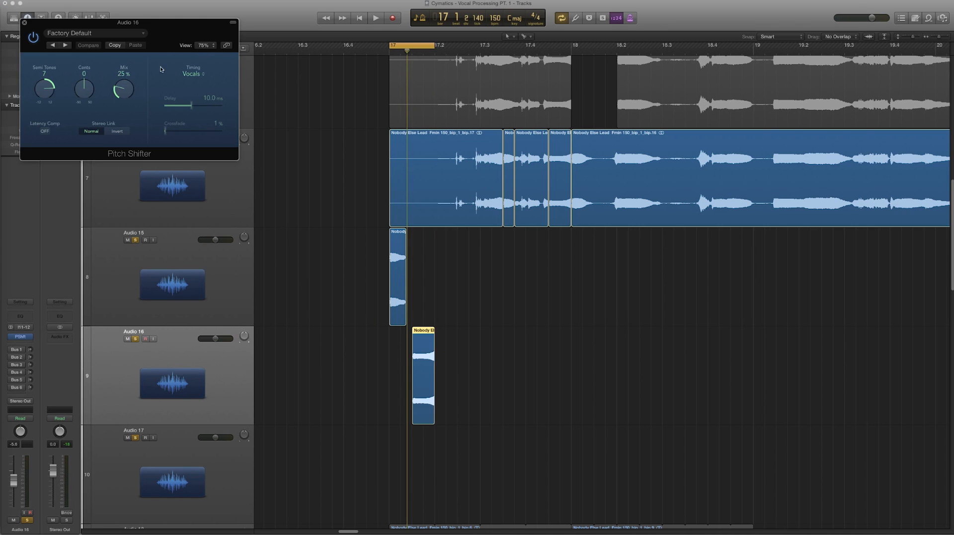
Set Audio 16's Pitch Shifter to 5 semitones, 100% mix and Pitch Tracking timing while auditioning the slices
{"action": "key", "text": "space"}
{"action": "left_click_drag", "start_coordinate": [47, 88], "coordinate": [48, 98]}
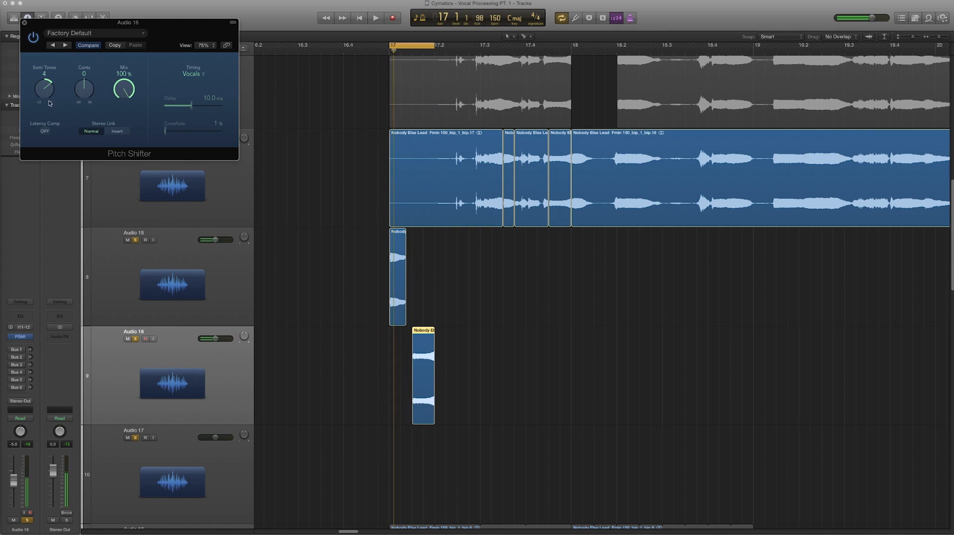
{"action": "left_click", "coordinate": [199, 74]}
{"action": "left_click", "coordinate": [218, 94]}
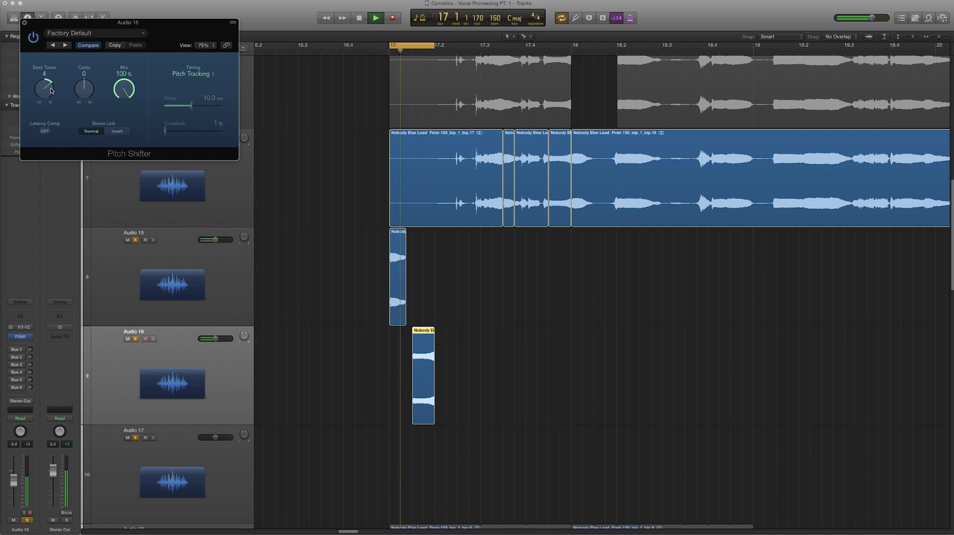
{"action": "left_click", "coordinate": [24, 22]}
{"action": "key", "text": "space"}
Divide Audio 14 at 17 3 2 and 18 1 3, copy a quarter-beat slice to 17 2 on Audio 16 and play a two-beat cycle
{"action": "left_click", "coordinate": [511, 324]}
{"action": "key", "text": "super+Up"}
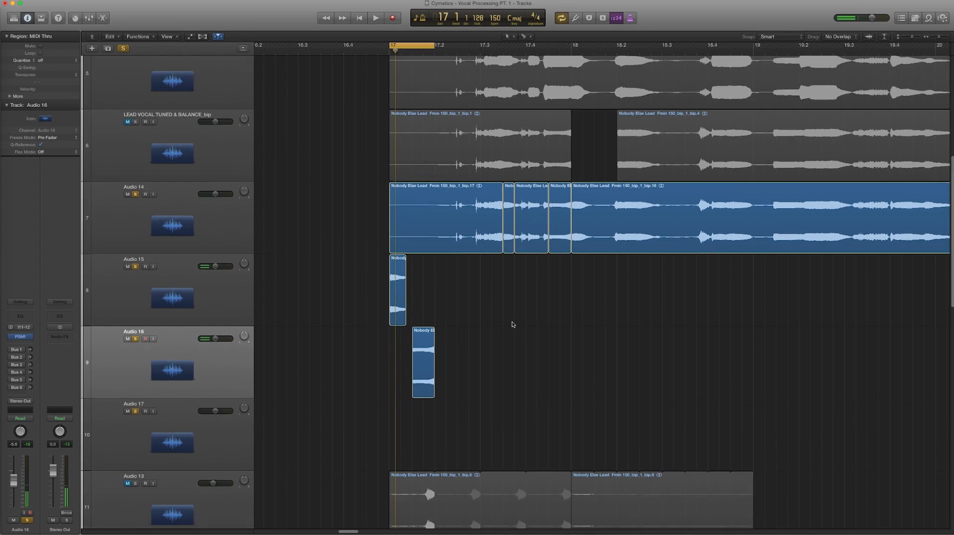
{"action": "left_click", "coordinate": [591, 244], "text": "super"}
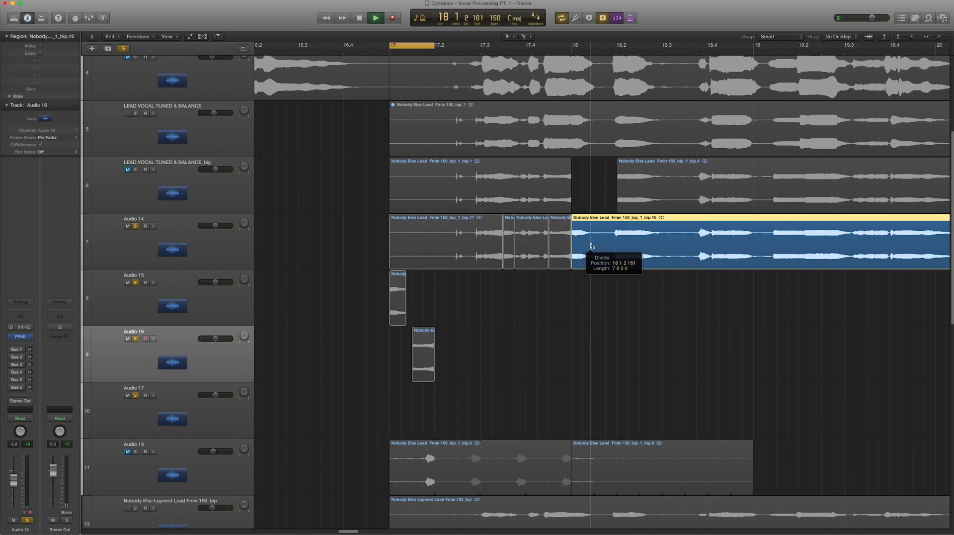
{"action": "left_click_drag", "start_coordinate": [585, 240], "coordinate": [449, 354]}
{"action": "key", "text": "space"}
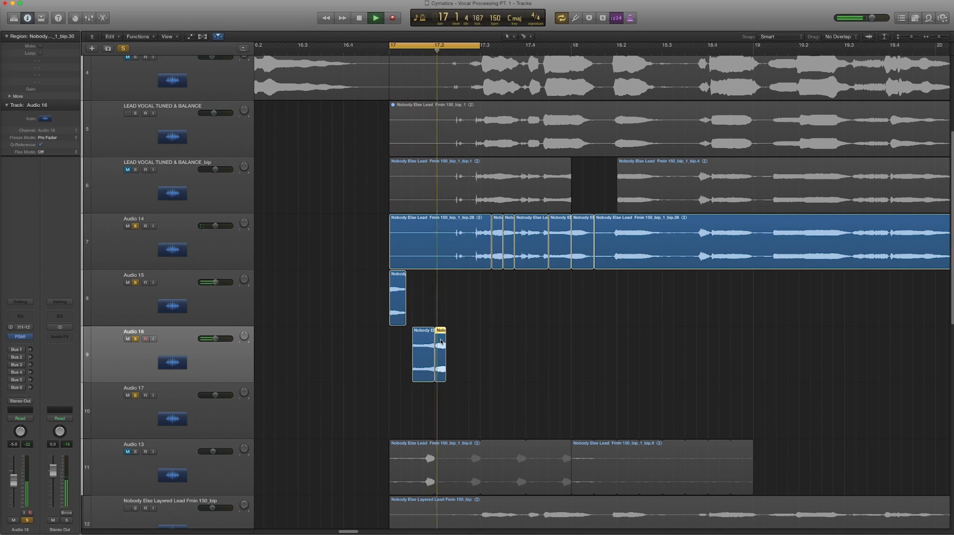
Duplicate the Audio 16 track with its settings and place quarter-beat slices on the new track at 17 2 1 and 17 2 3
{"action": "left_click_drag", "start_coordinate": [441, 342], "coordinate": [433, 390]}
{"action": "left_click", "coordinate": [237, 345]}
{"action": "key", "text": "super+d"}
{"action": "key", "text": "space"}
{"action": "left_click_drag", "start_coordinate": [495, 335], "coordinate": [440, 404]}
Set Audio 18's Pitch Shifter to 0 semitones and 80% mix while auditioning the chopped slices
{"action": "left_click", "coordinate": [20, 336]}
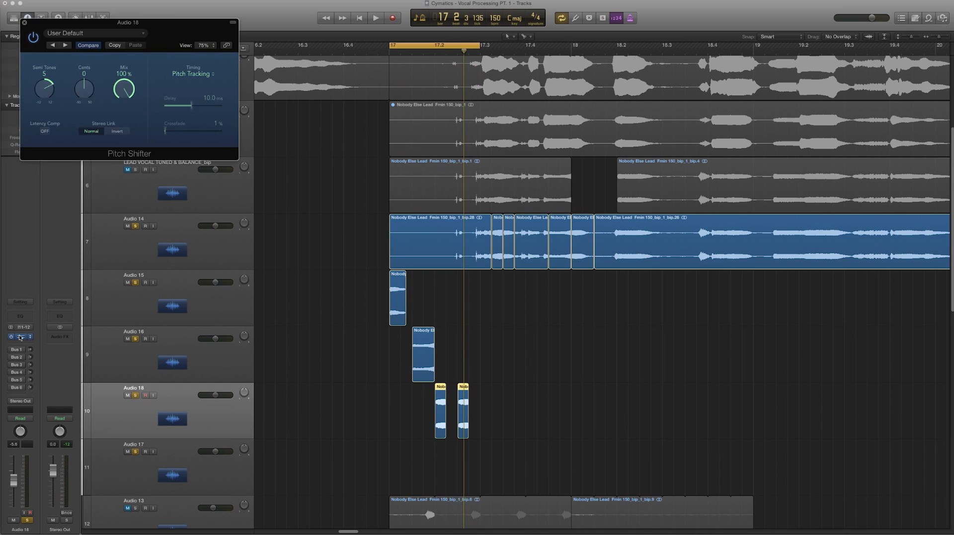
{"action": "left_click_drag", "start_coordinate": [167, 26], "coordinate": [668, 173]}
{"action": "left_click_drag", "start_coordinate": [548, 239], "coordinate": [547, 252]}
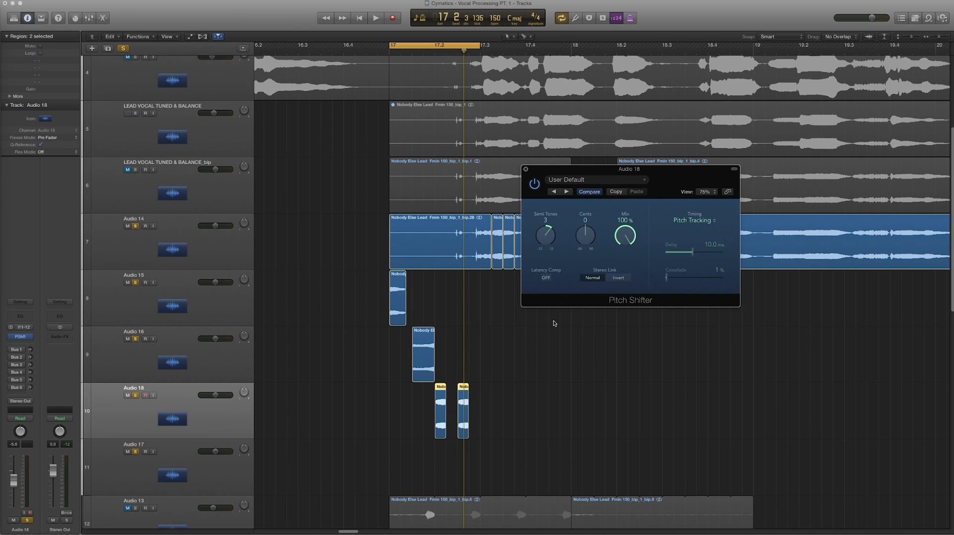
{"action": "key", "text": "space"}
{"action": "left_click_drag", "start_coordinate": [547, 238], "coordinate": [550, 252]}
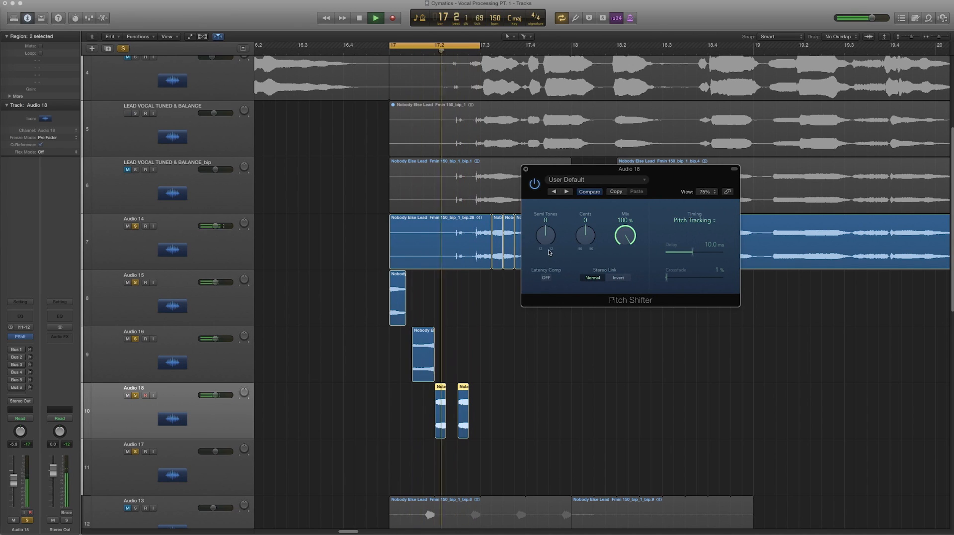
{"action": "left_click_drag", "start_coordinate": [625, 234], "coordinate": [626, 245]}
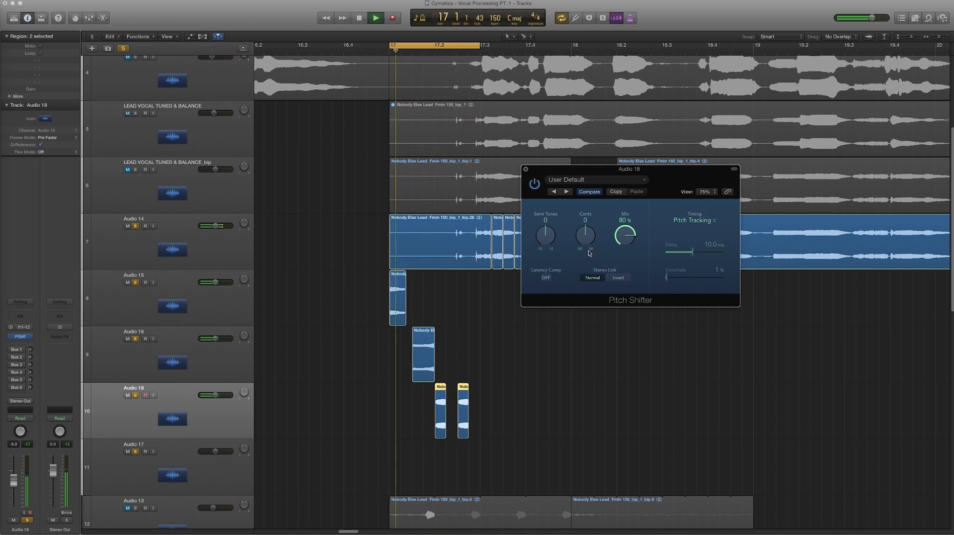
{"action": "key", "text": "space"}
{"action": "left_click", "coordinate": [526, 171]}
Extend the cycle range to four bars, from bar 17 to bar 21
{"action": "left_click", "coordinate": [216, 297]}
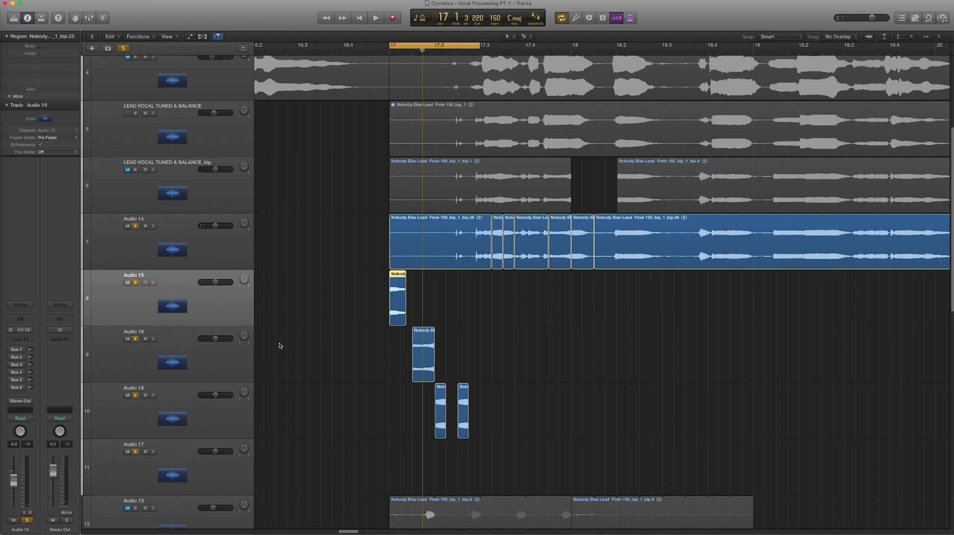
{"action": "left_click", "coordinate": [327, 342]}
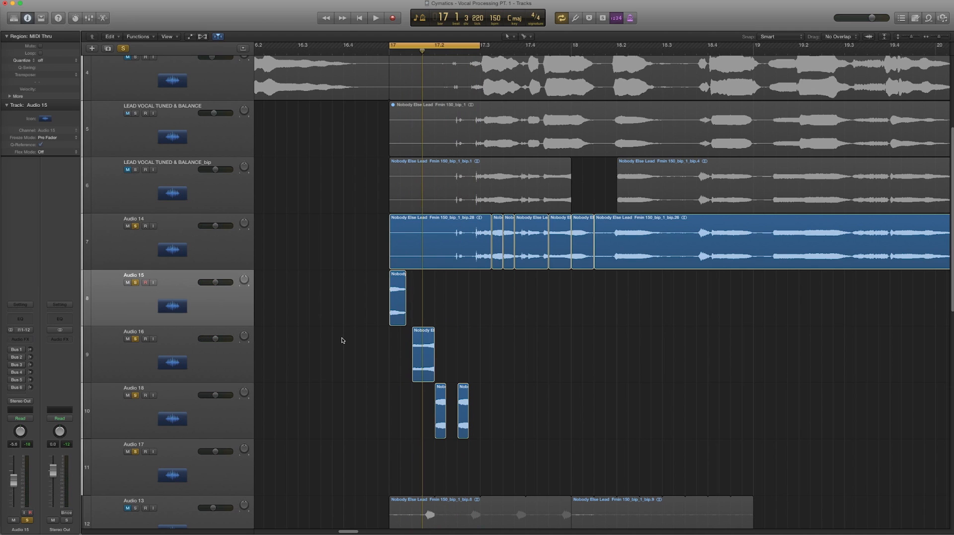
{"action": "key", "text": "super+Left"}
{"action": "key", "text": "super+Up"}
{"action": "key", "text": "super+Up"}
{"action": "key", "text": "super+Up"}
{"action": "key", "text": "super+Up"}
{"action": "key", "text": "super+Left"}
{"action": "key", "text": "super+Left"}
{"action": "key", "text": "super+Down"}
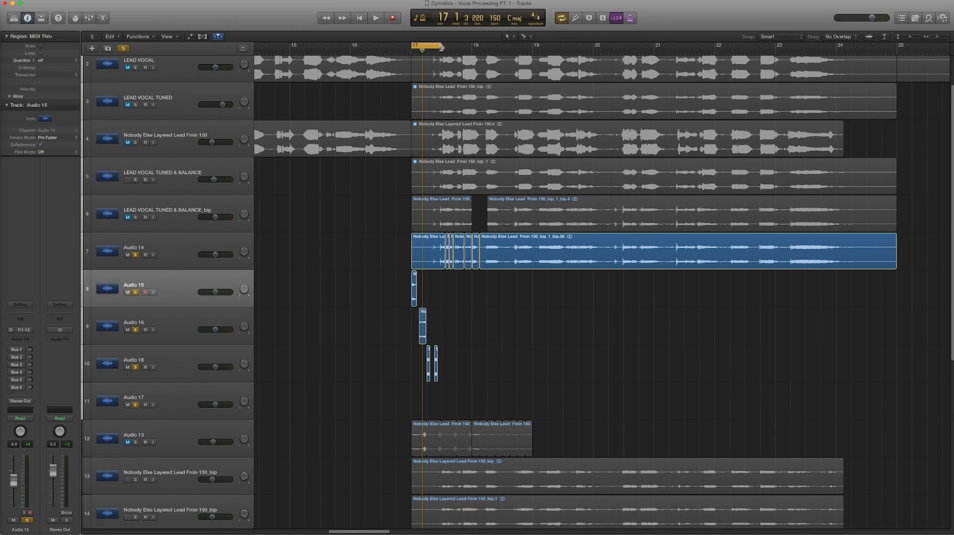
{"action": "left_click_drag", "start_coordinate": [441, 48], "coordinate": [654, 60]}
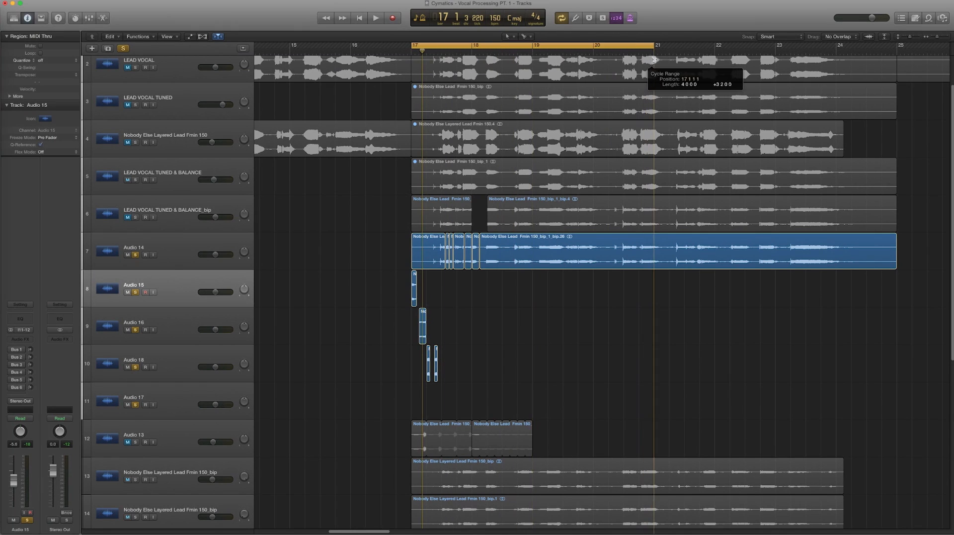
Bounce the four chopped slices on Audio 15, Audio 16 and Audio 18 in place to one new track
{"action": "left_click_drag", "start_coordinate": [462, 284], "coordinate": [410, 353]}
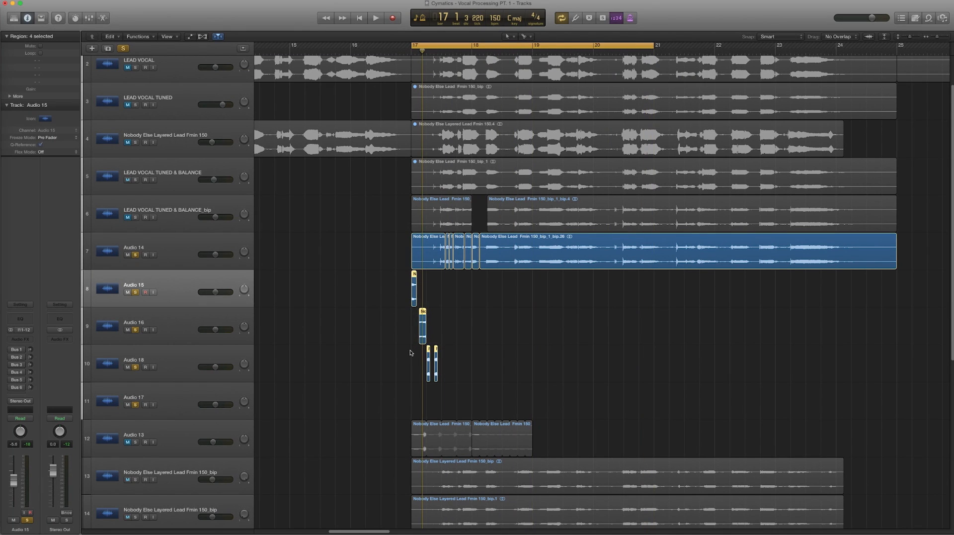
{"action": "key", "text": "ctrl+b"}
{"action": "key", "text": "Return"}
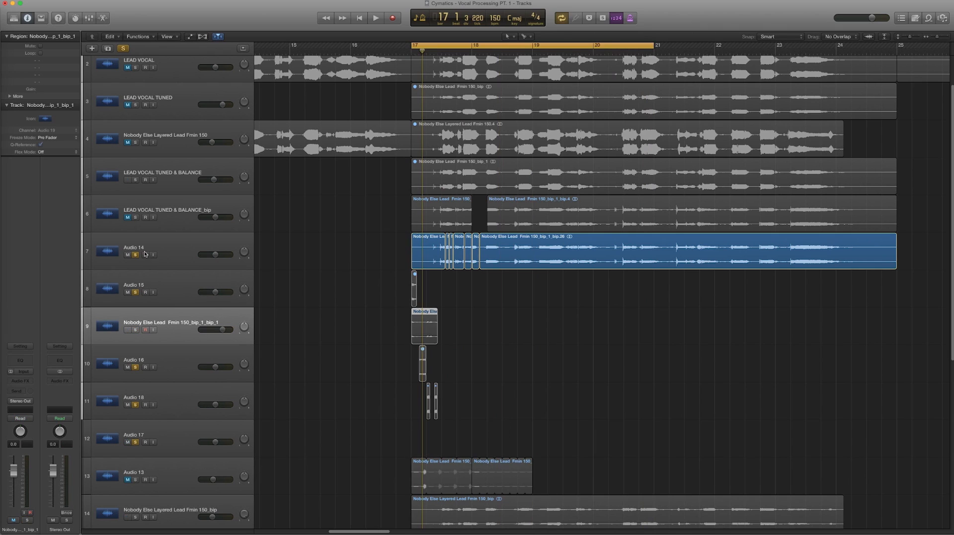
Turn off solo on Audio 14 through Audio 18 and solo the bounced vocal chop track
{"action": "left_click_drag", "start_coordinate": [136, 255], "coordinate": [136, 281]}
{"action": "left_click_drag", "start_coordinate": [134, 367], "coordinate": [135, 429]}
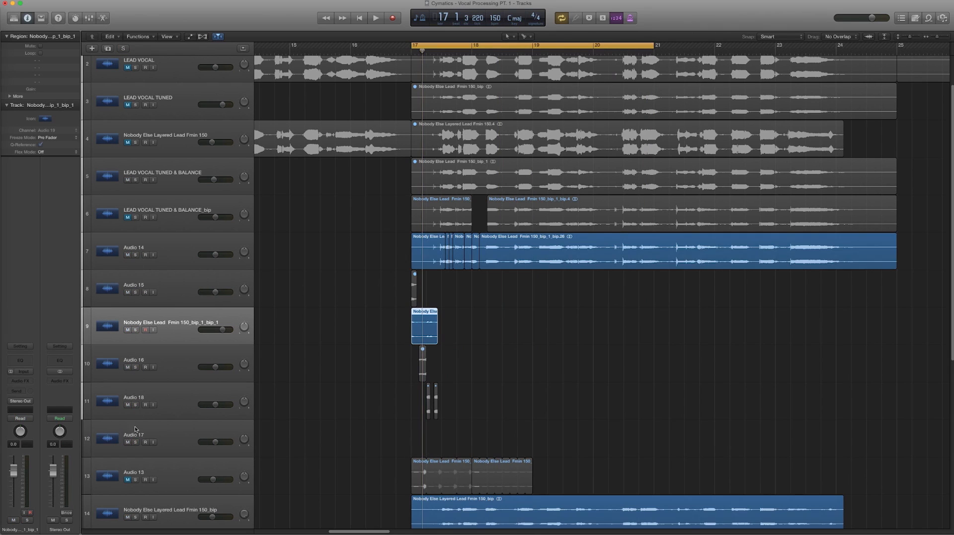
{"action": "left_click", "coordinate": [135, 329]}
Insert the stereo Sugar Bytes Effectrix plug-in on the bounced vocal chop track and play it
{"action": "left_click", "coordinate": [20, 381]}
{"action": "mouse_move", "coordinate": [22, 472]}
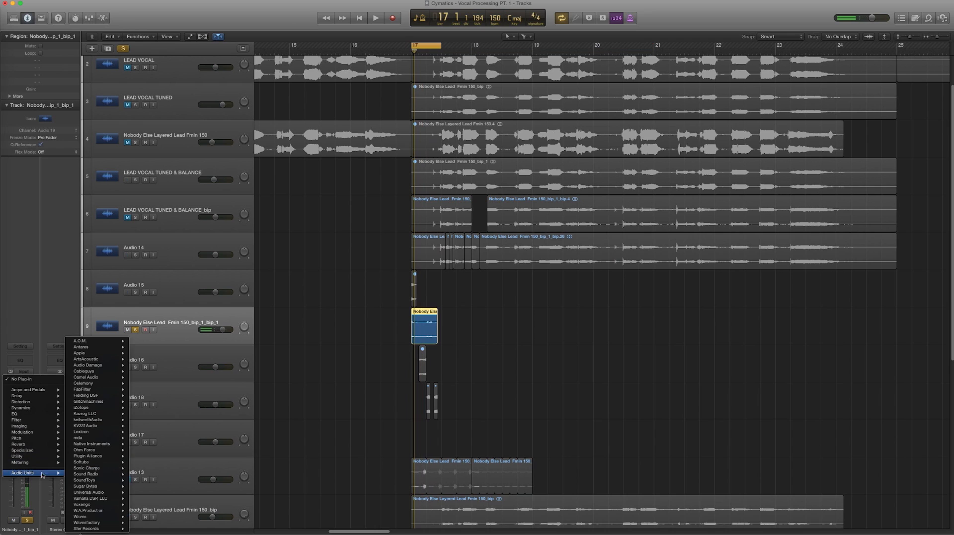
{"action": "mouse_move", "coordinate": [85, 492]}
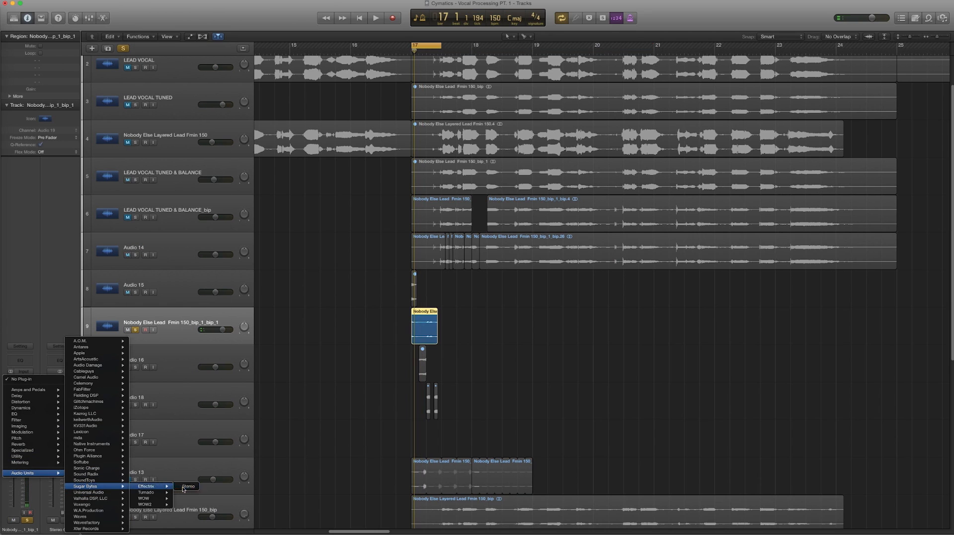
{"action": "left_click", "coordinate": [183, 487]}
{"action": "key", "text": "space"}
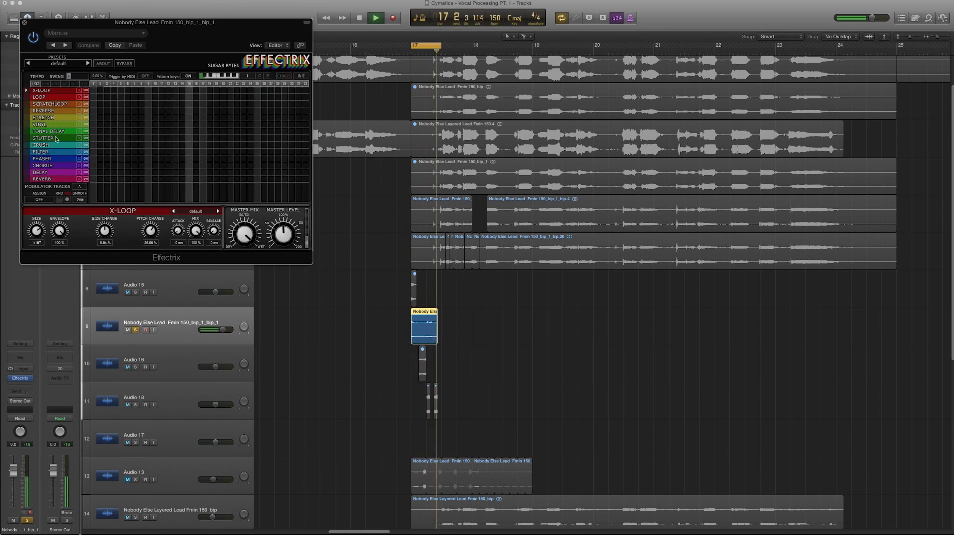
Add Stutter with the Good Vibe preset on steps 6 to 31 and Vinyl on steps 10 to 32 in Effectrix
{"action": "left_click_drag", "start_coordinate": [125, 138], "coordinate": [301, 138]}
{"action": "left_click", "coordinate": [173, 211]}
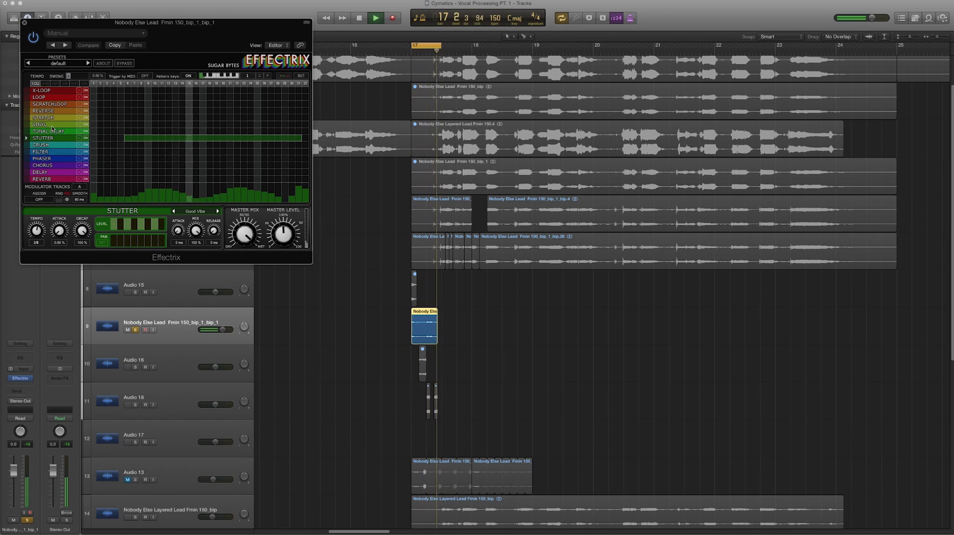
{"action": "left_click", "coordinate": [152, 125]}
{"action": "left_click_drag", "start_coordinate": [152, 125], "coordinate": [306, 125]}
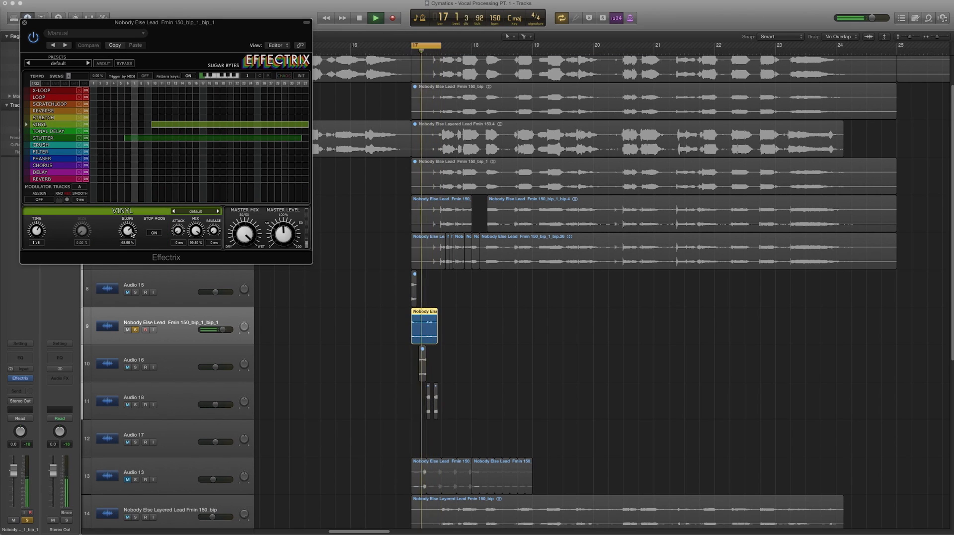
Set Vinyl's Slope to about 97% and adjust its Time, close Effectrix, and unsolo the bounced track
{"action": "mouse_move", "coordinate": [128, 230]}
{"action": "left_mouse_down"}
{"action": "mouse_move", "coordinate": [130, 250]}
{"action": "mouse_move", "coordinate": [131, 226]}
{"action": "left_mouse_up"}
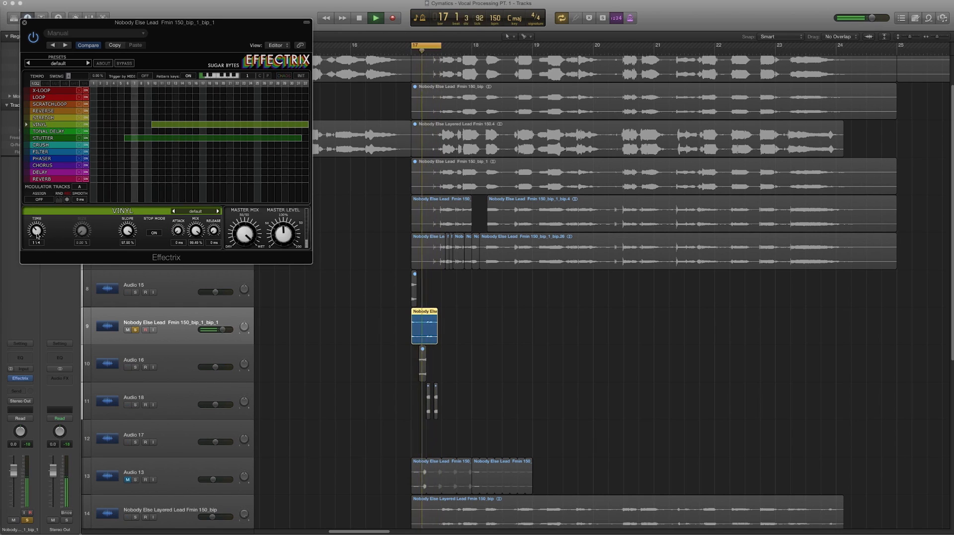
{"action": "left_click_drag", "start_coordinate": [37, 231], "coordinate": [38, 227]}
{"action": "key", "text": "space"}
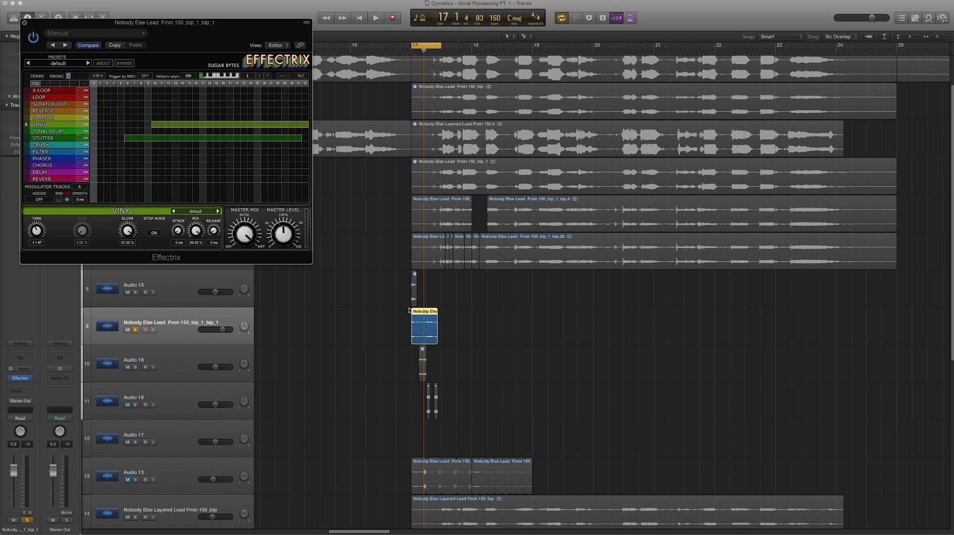
{"action": "left_click", "coordinate": [25, 22]}
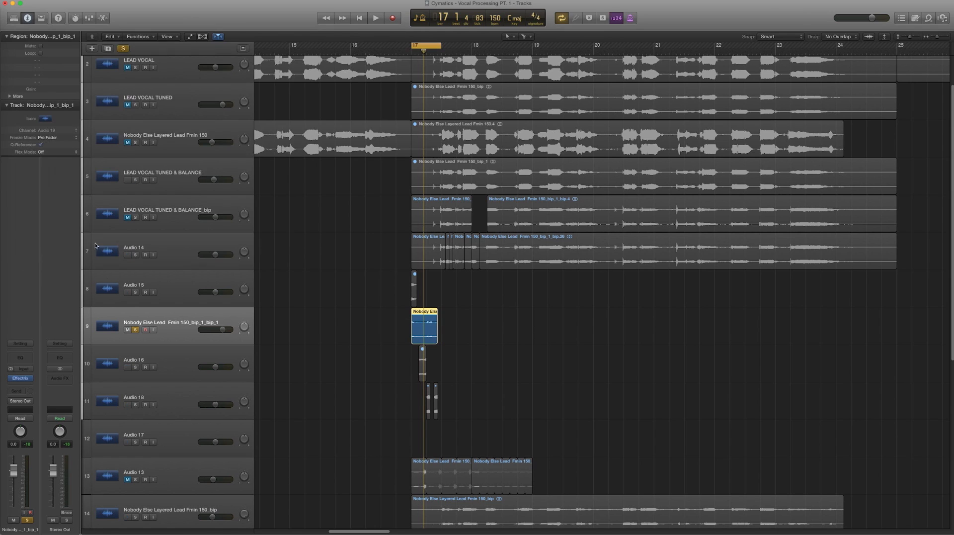
{"action": "left_click", "coordinate": [136, 330]}
{"action": "left_click", "coordinate": [346, 344]}
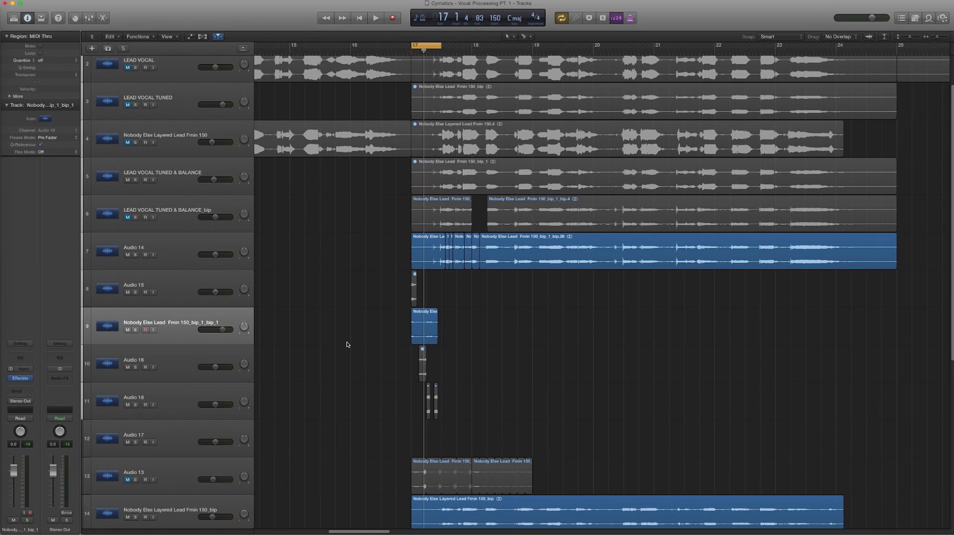